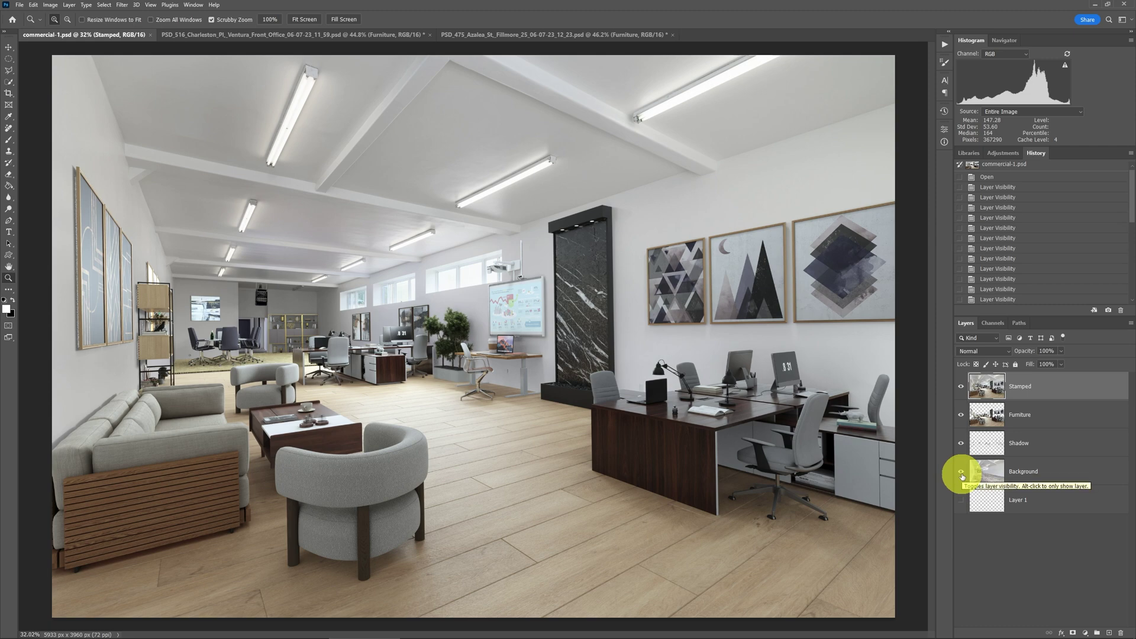
- Solo the empty Background room, then bring back the Furniture and Shadow layers
left_click(962, 472, "alt")
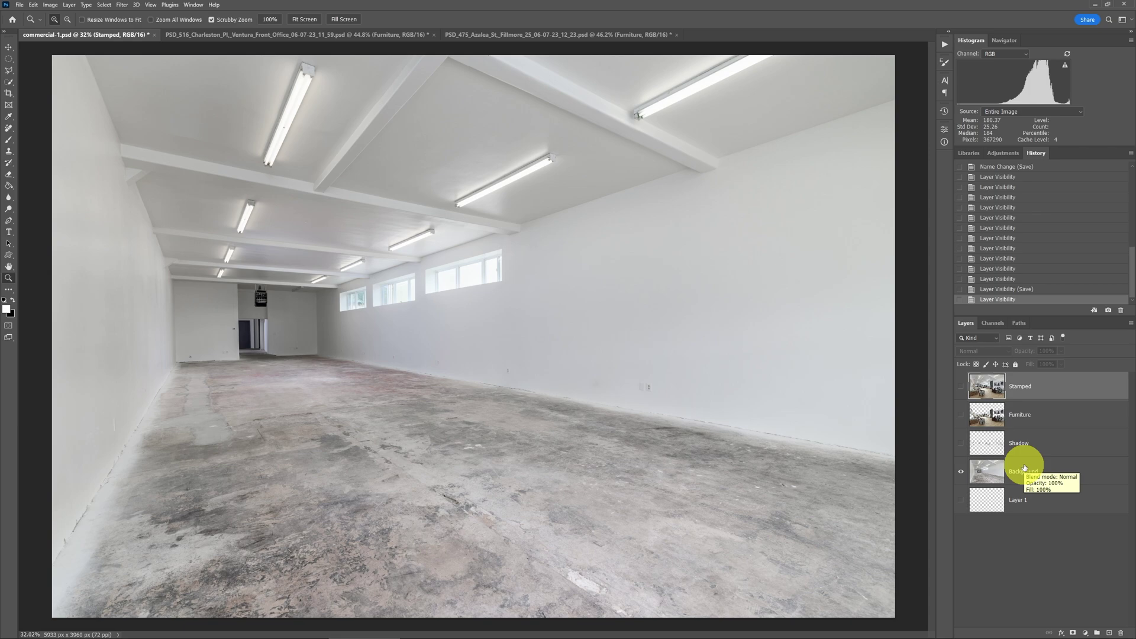
left_click(961, 418)
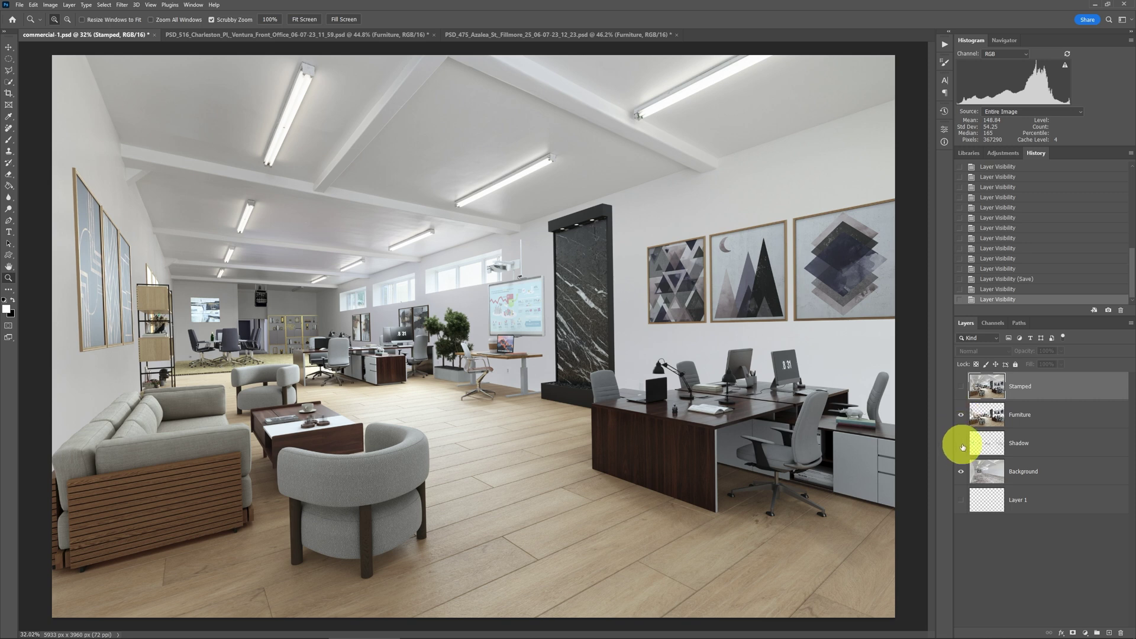
left_click(961, 445)
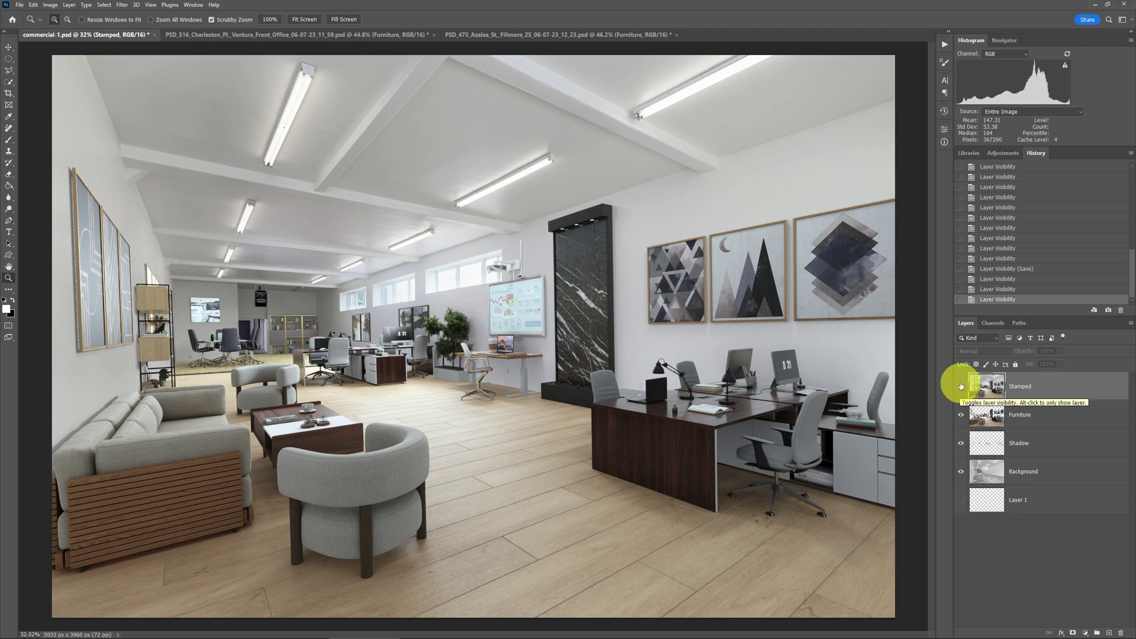
- Toggle Stamped and Shadow to compare, ending with Stamped hidden and Shadow showing
left_click(961, 386)
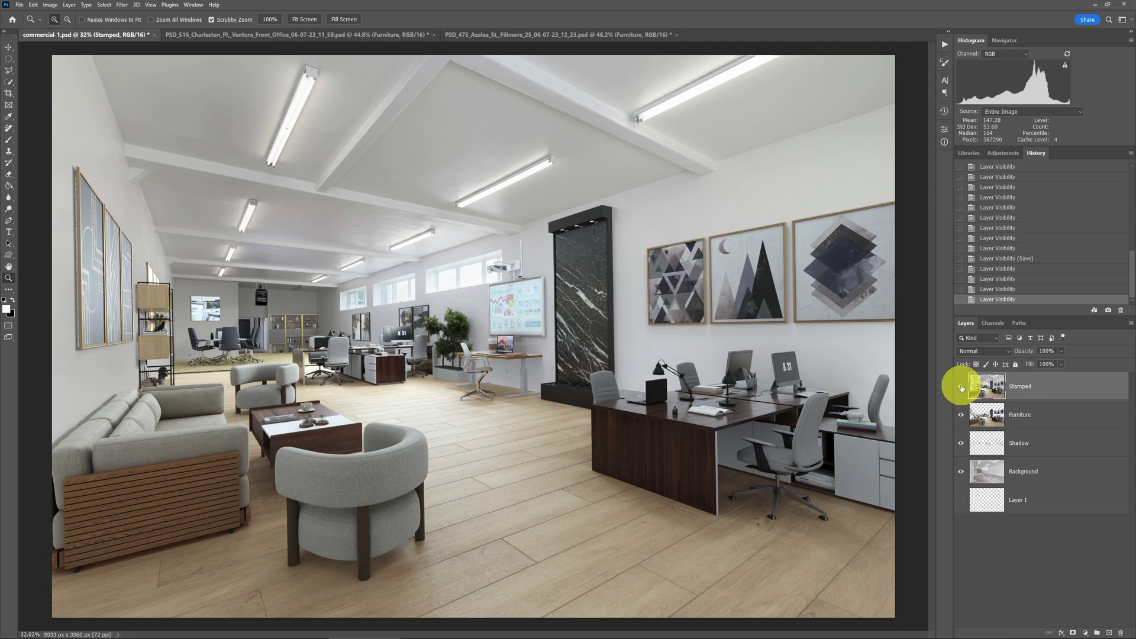
left_click(962, 388)
left_click(962, 388)
left_click(962, 388)
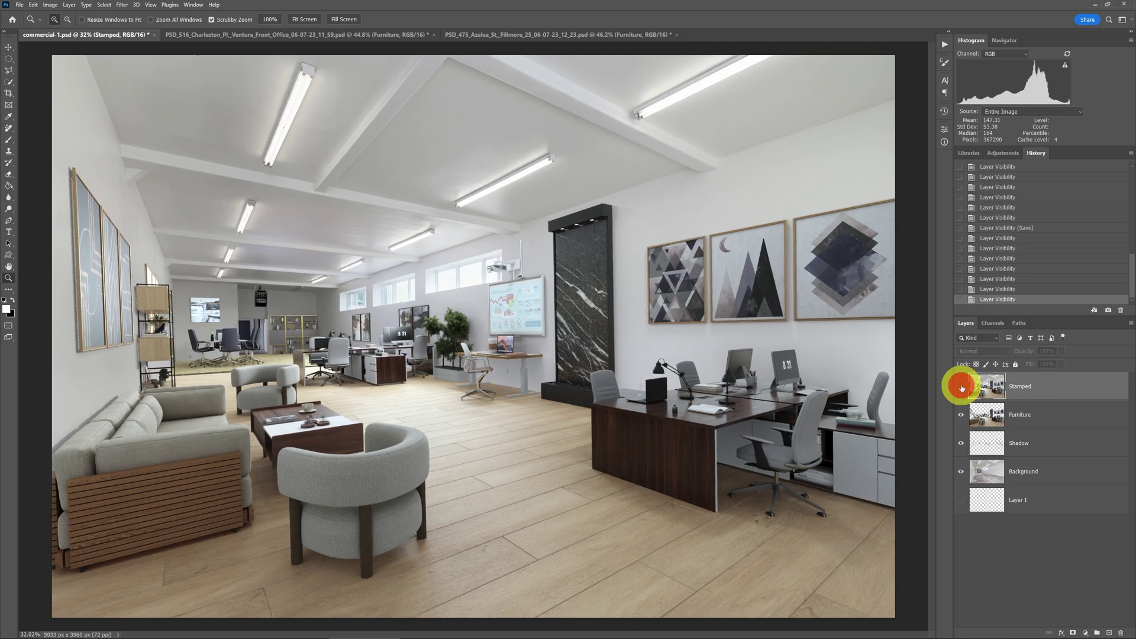
left_click(962, 447)
left_click(961, 448)
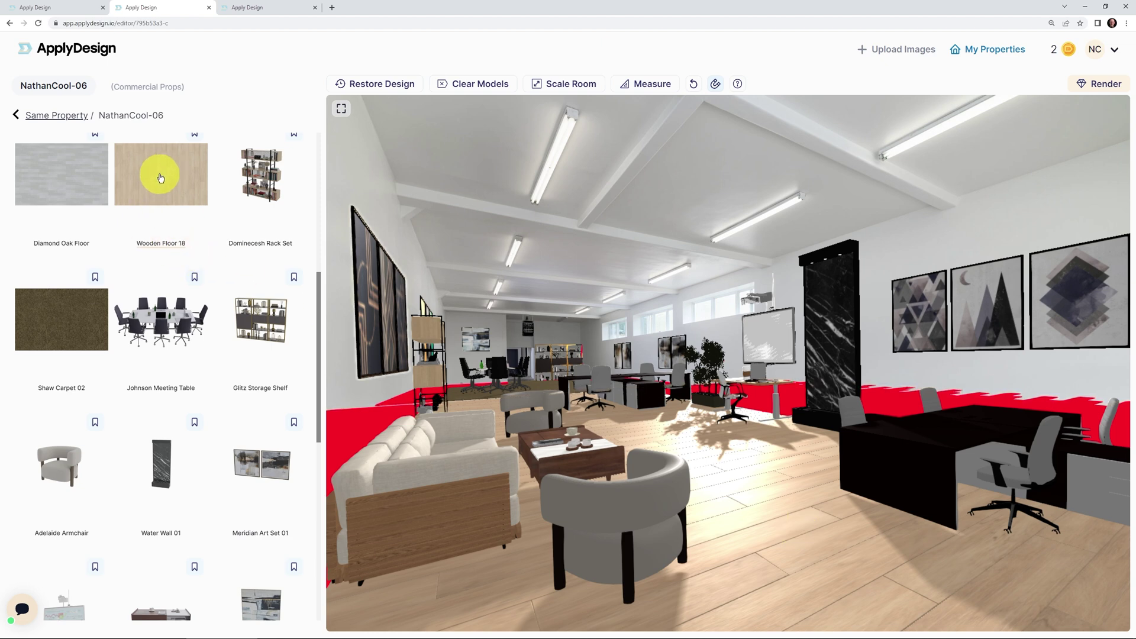
- Nudge the grey armchair slightly right and open the Wooden Floor 18 flooring details
mouse_move(627, 503)
left_mouse_down()
mouse_move(705, 516)
mouse_move(617, 521)
mouse_move(634, 506)
mouse_move(627, 513)
left_mouse_up()
left_click(774, 519)
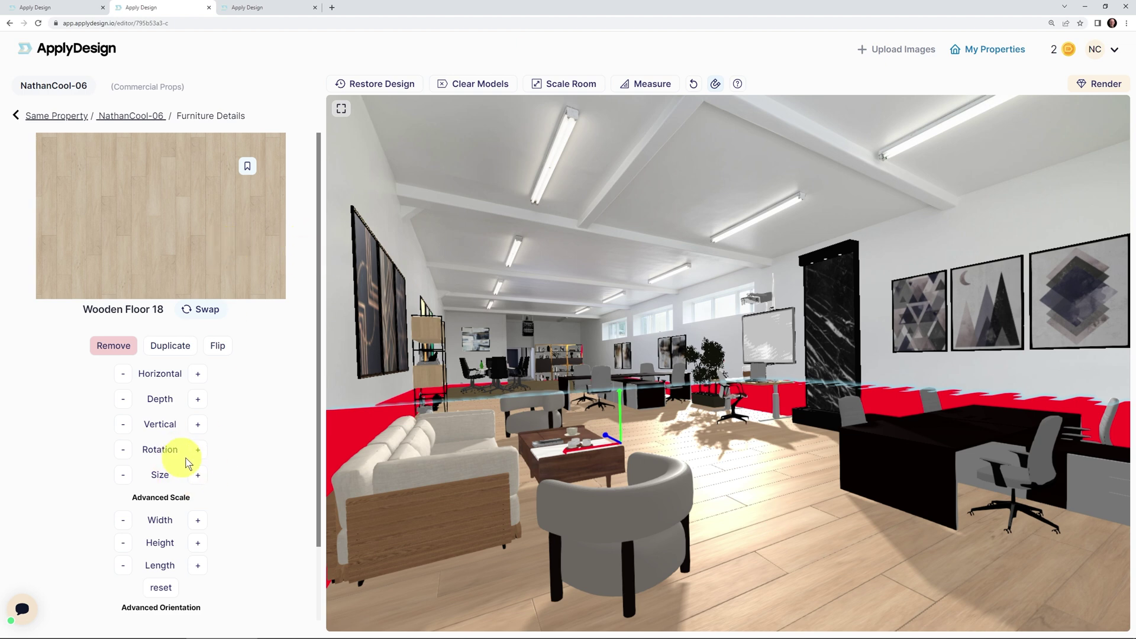
left_click(883, 399)
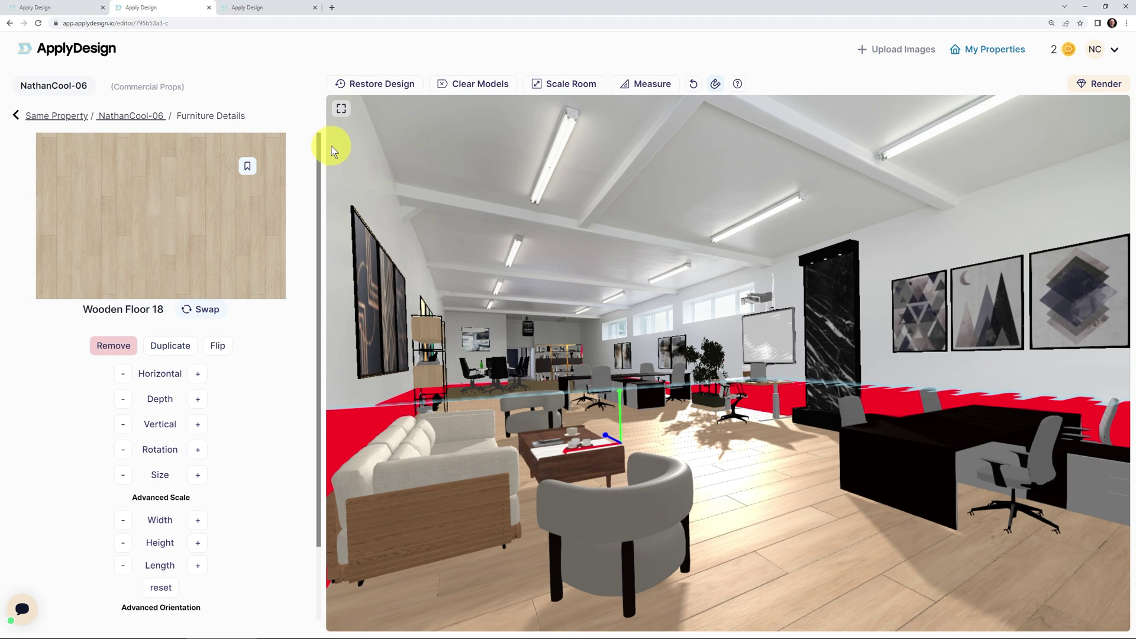
- Switch to the finished office render page and zoom the page in
left_click(69, 13)
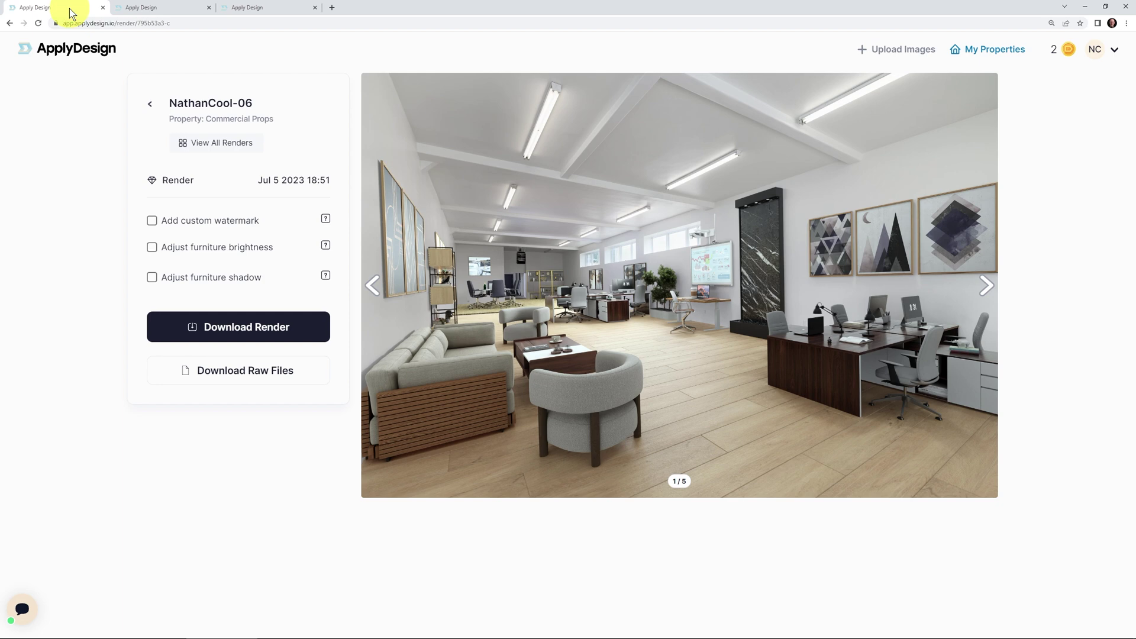
key("ctrl+plus")
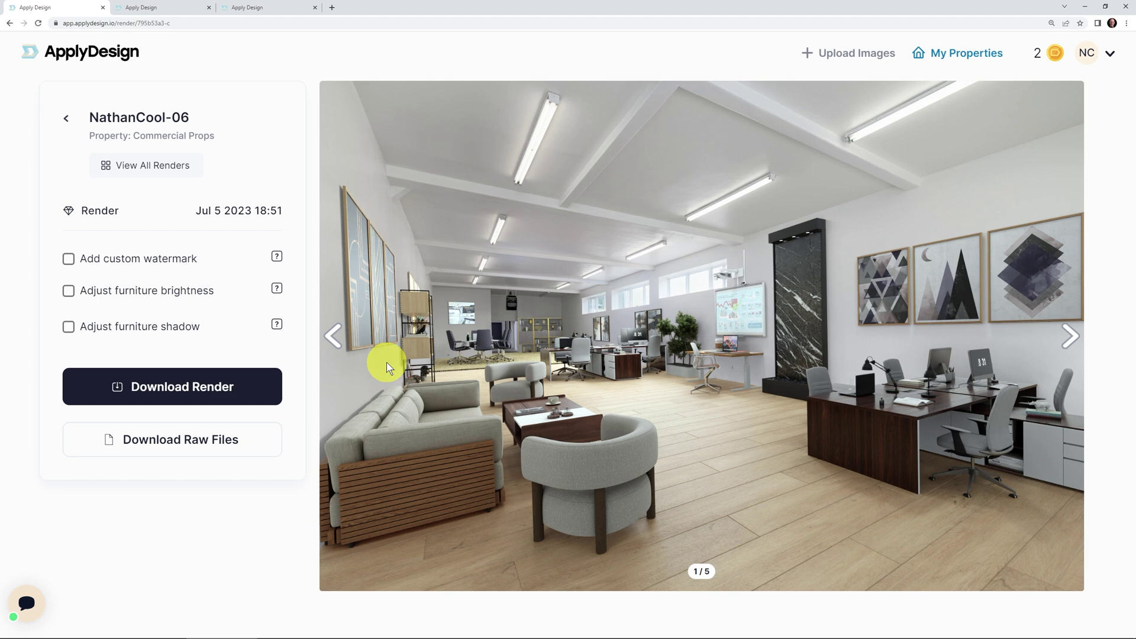
left_click(210, 379)
- Check and then uncheck Adjust furniture brightness and Adjust furniture shadow
left_click(70, 292)
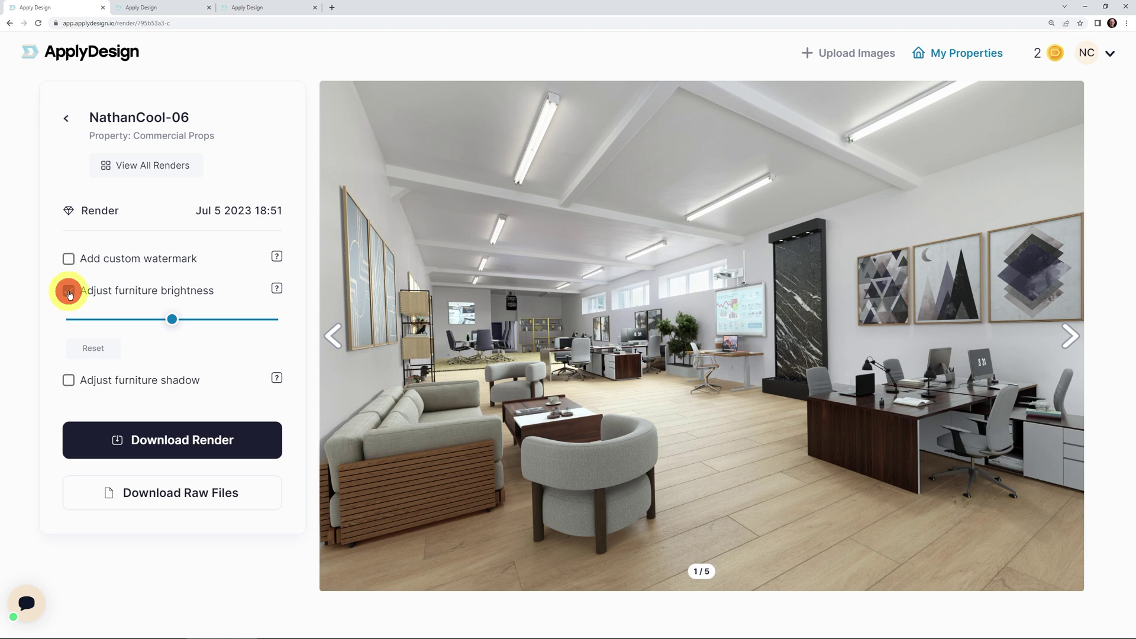
left_click(72, 382)
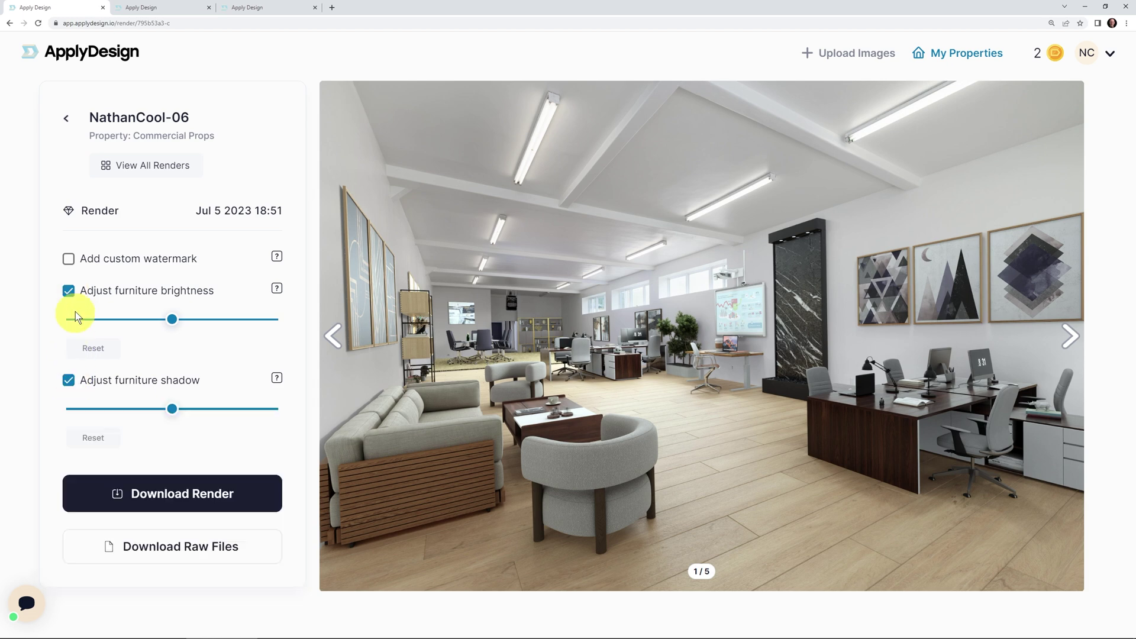
left_click(71, 296)
left_click(68, 329)
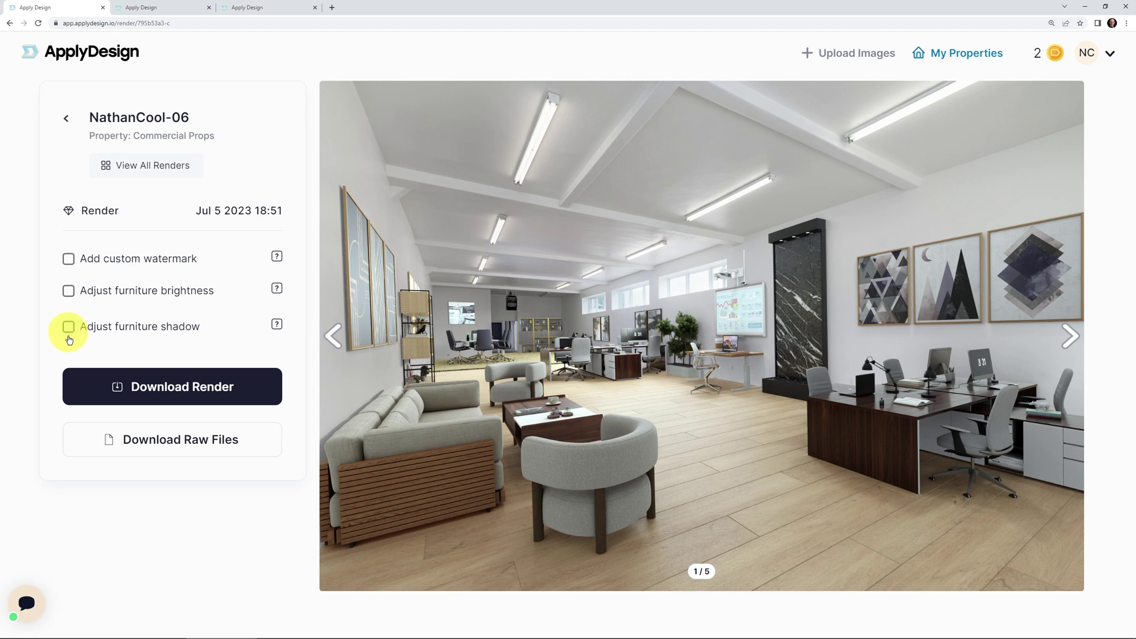
- Download the render's raw files as PSD
left_click(187, 443)
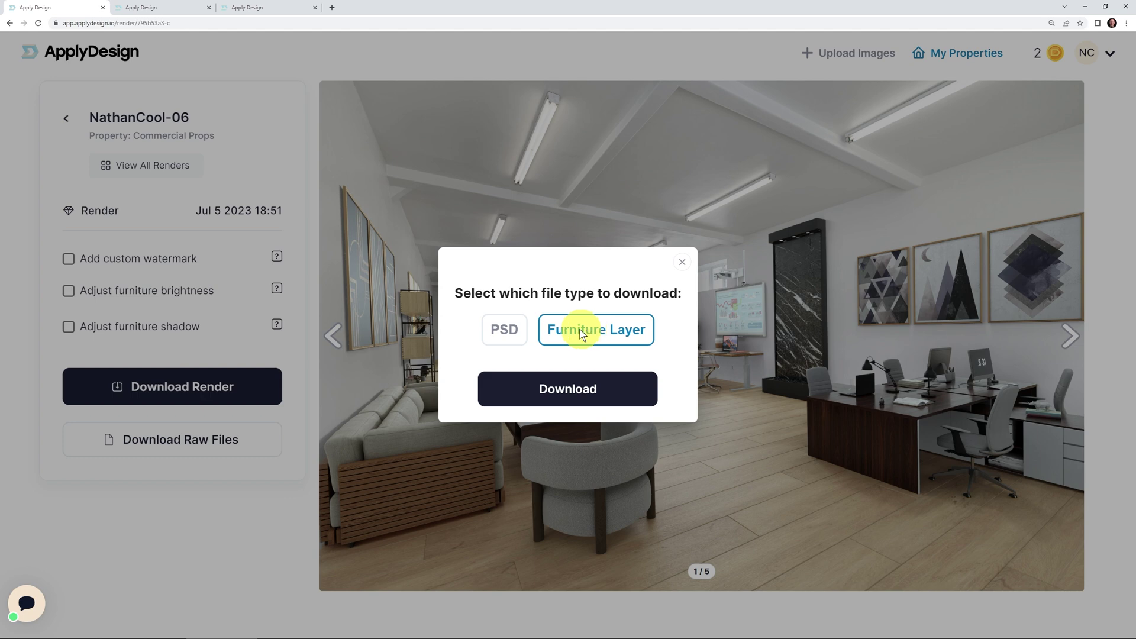
left_click(502, 332)
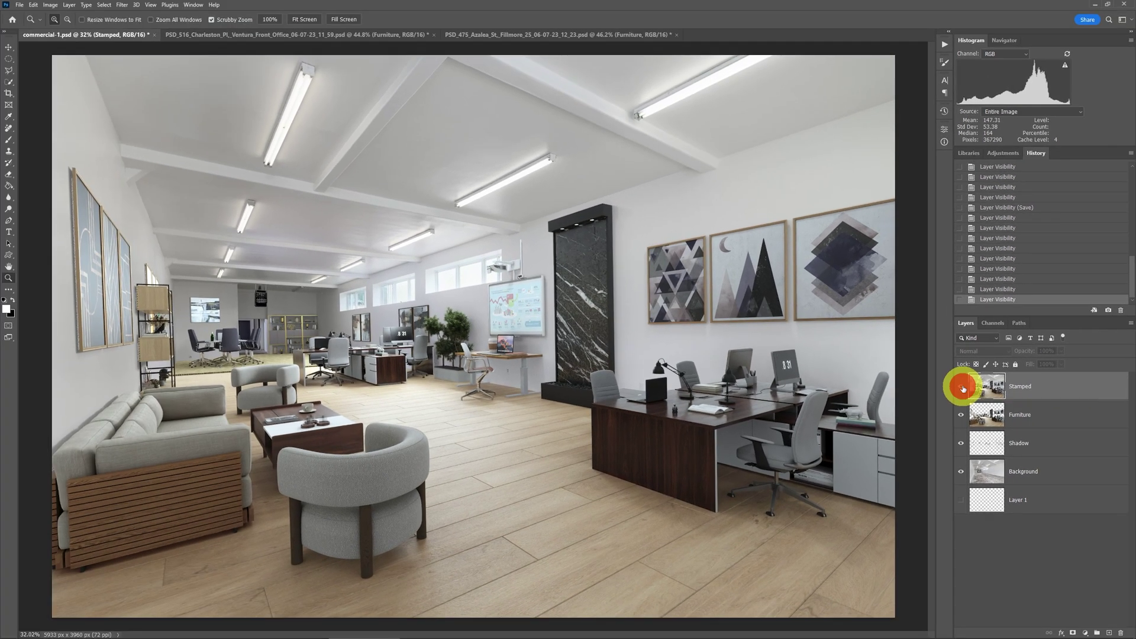
- Show the Stamped layer again and switch to the PSD_516_Charleston document
left_click(866, 351)
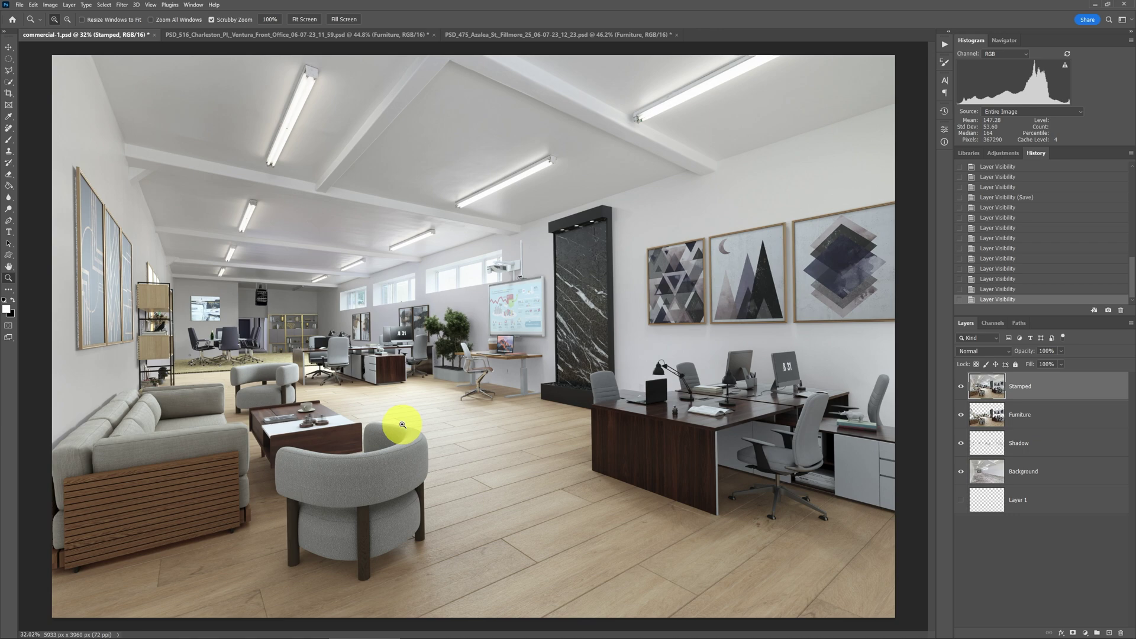
left_click(275, 34)
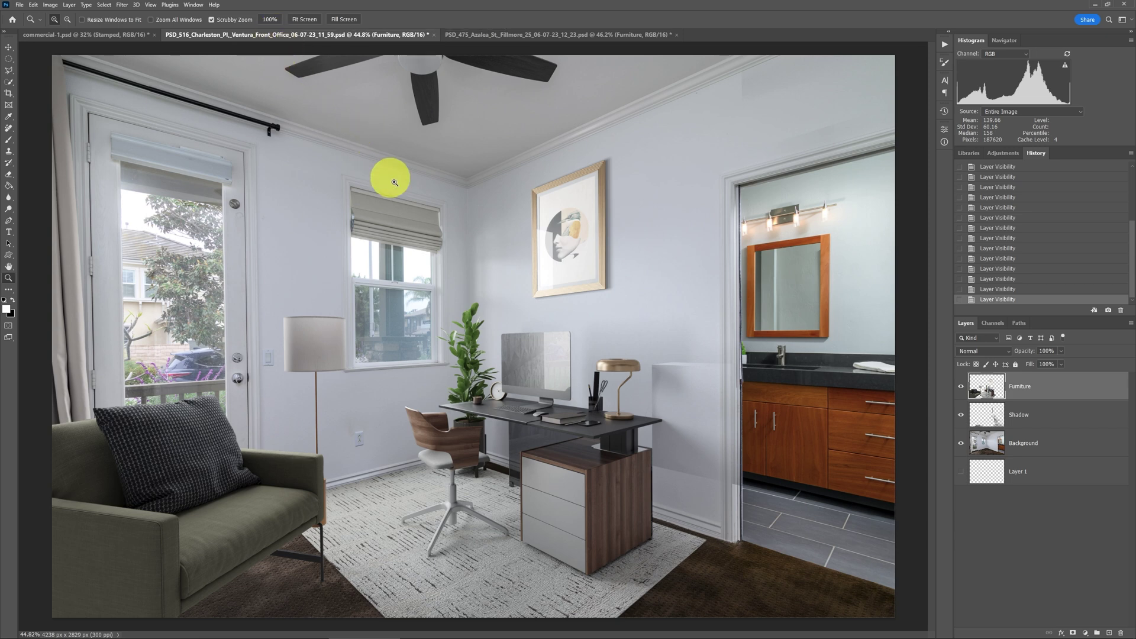
- Compare the empty and furnished room close up at the upper-right ceiling and the desk, then fit the image
left_click(962, 445, "alt")
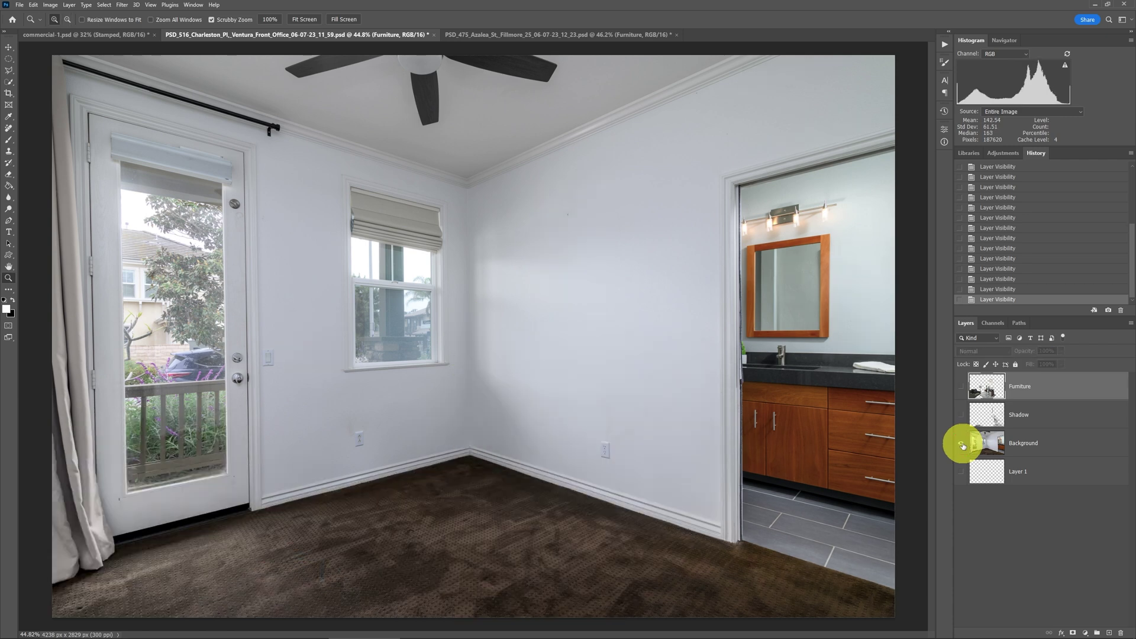
left_click(962, 445, "alt")
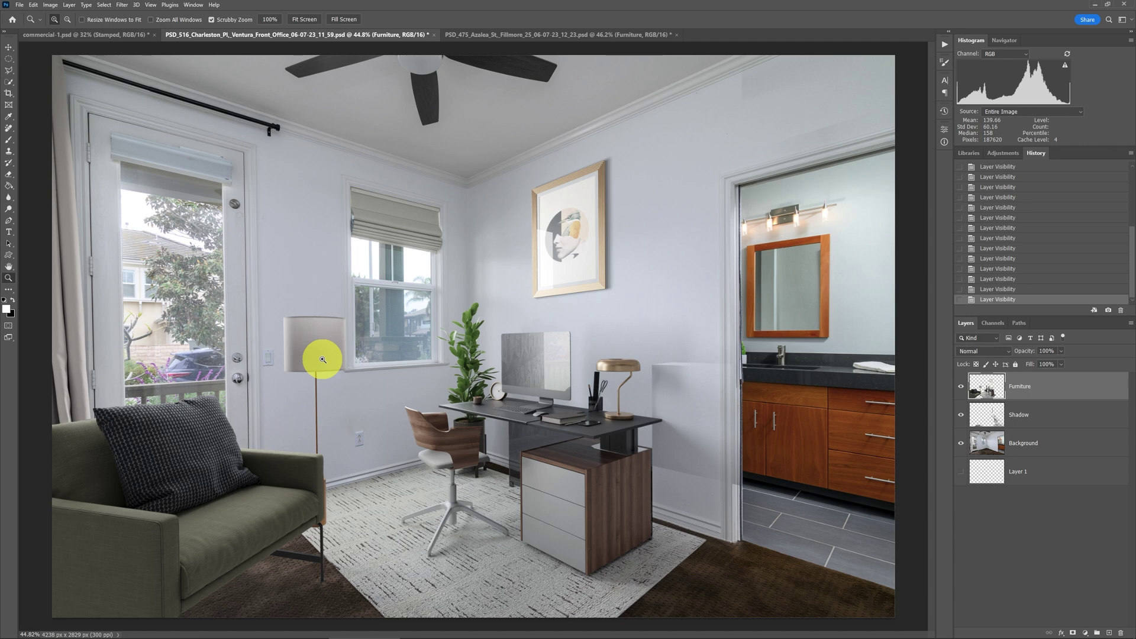
left_click(799, 96)
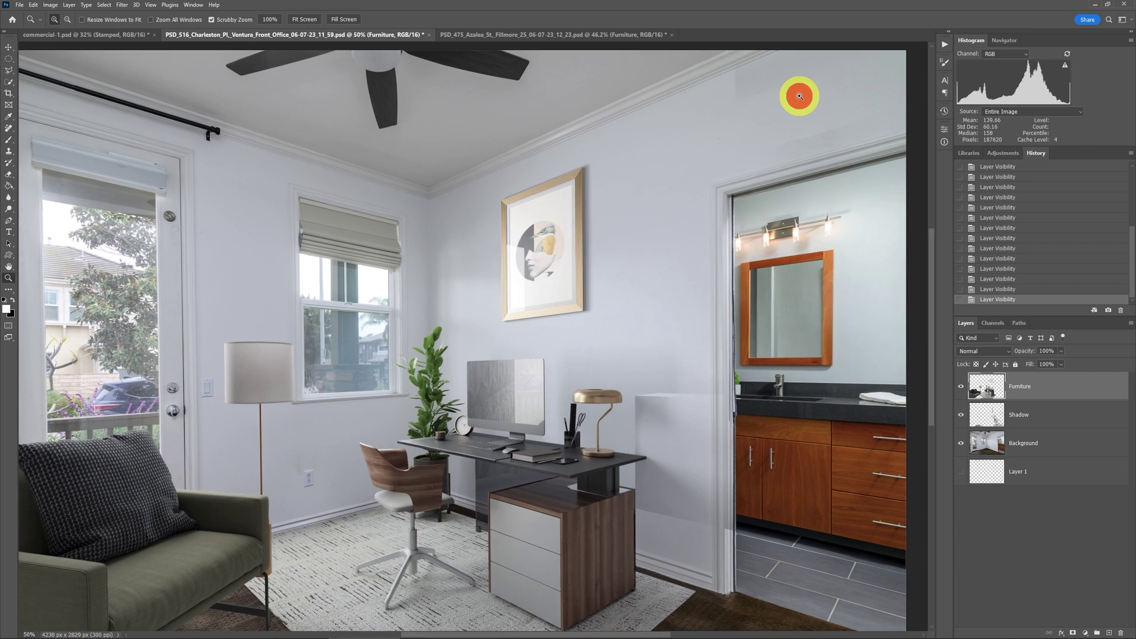
left_click(799, 96)
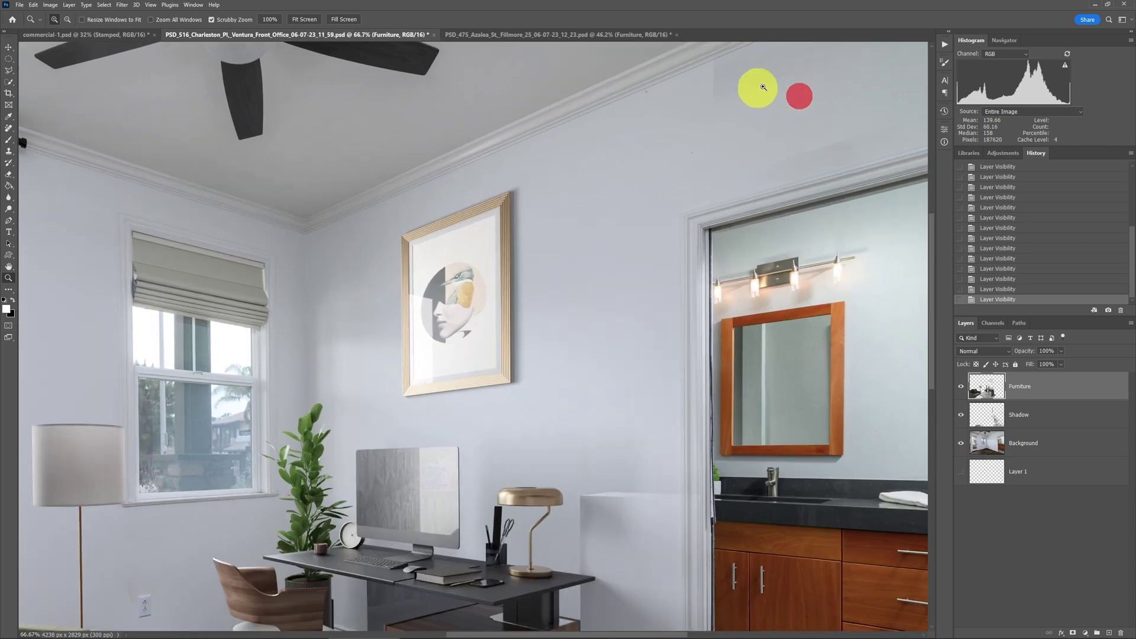
left_click(960, 446, "alt")
left_click(960, 446, "alt")
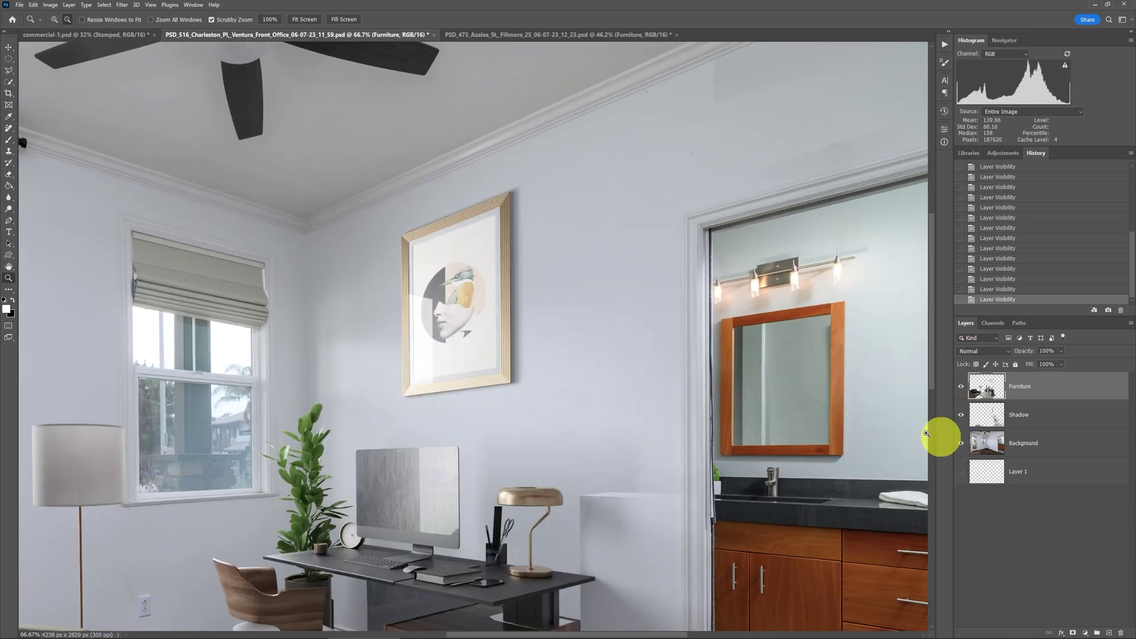
left_click_drag(648, 519, 641, 350)
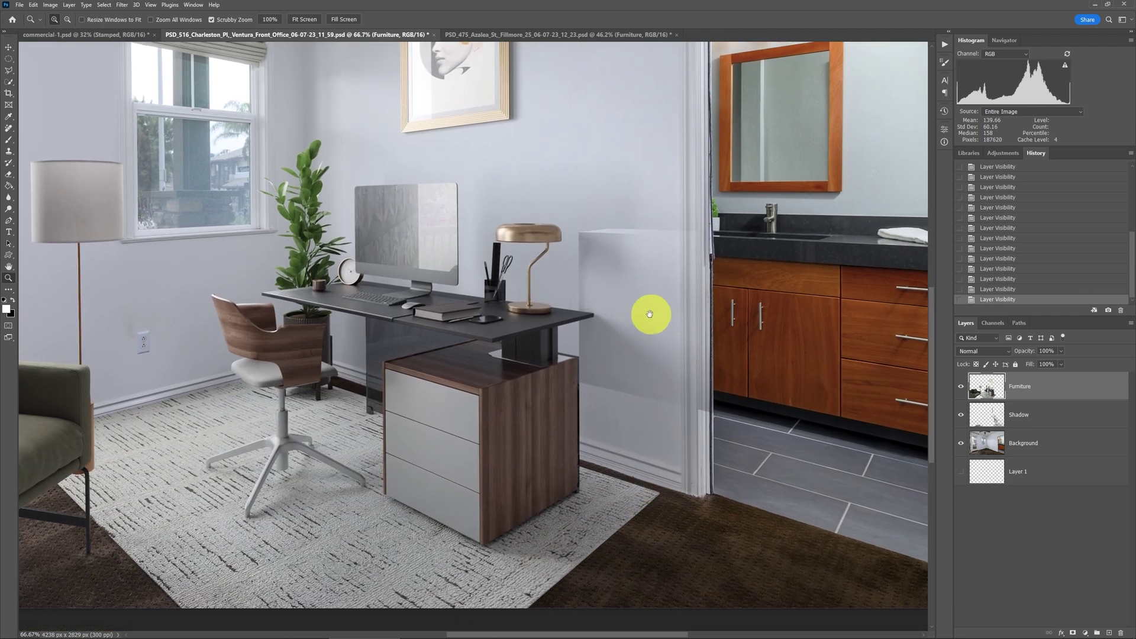
left_click(958, 446, "alt")
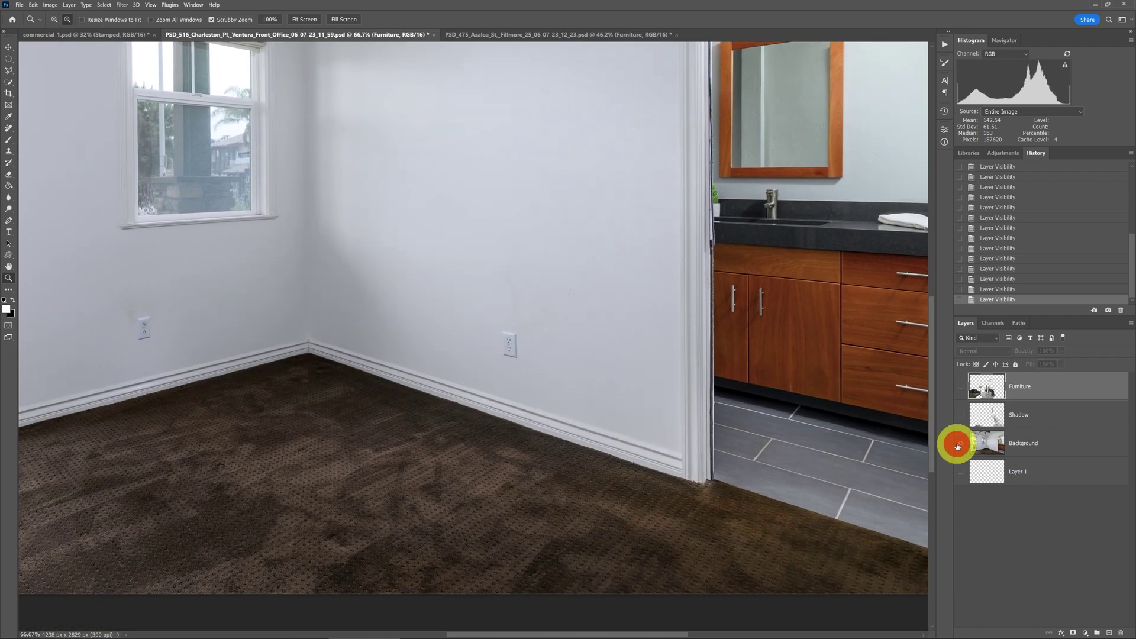
left_click(958, 445, "alt")
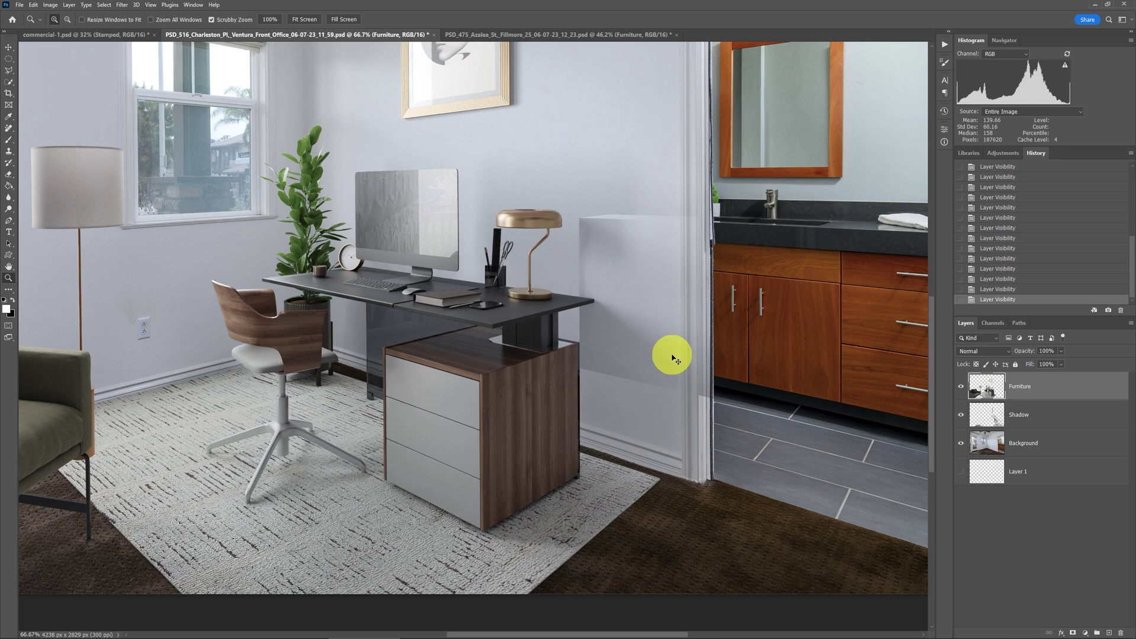
key("ctrl+0")
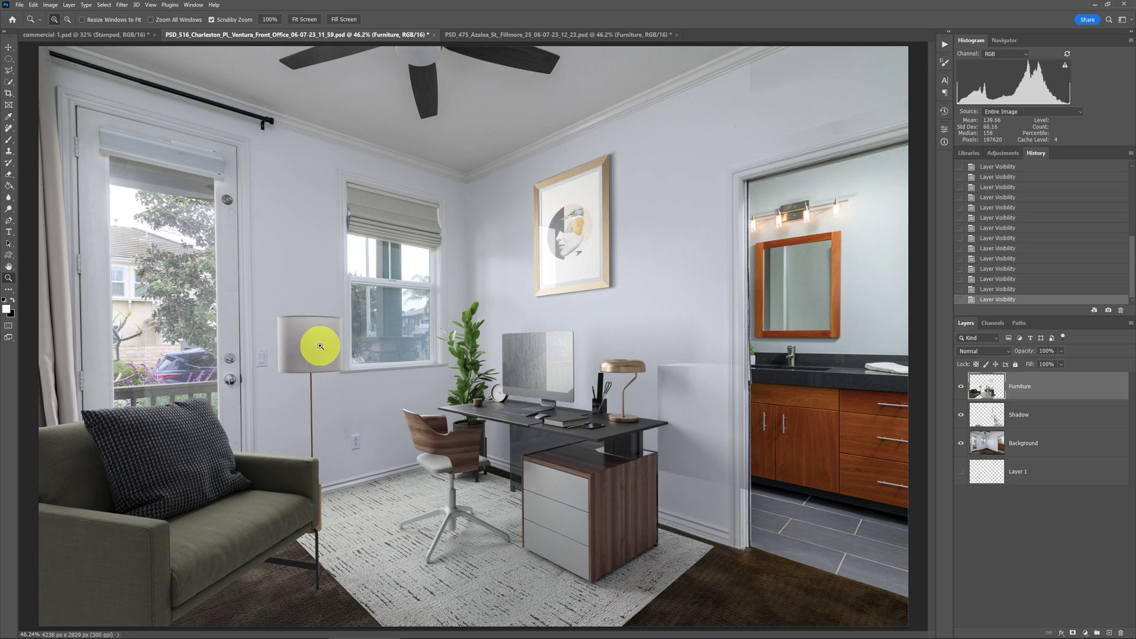
- Hide and re-show the Shadow layer, then select it for editing
left_click(961, 416)
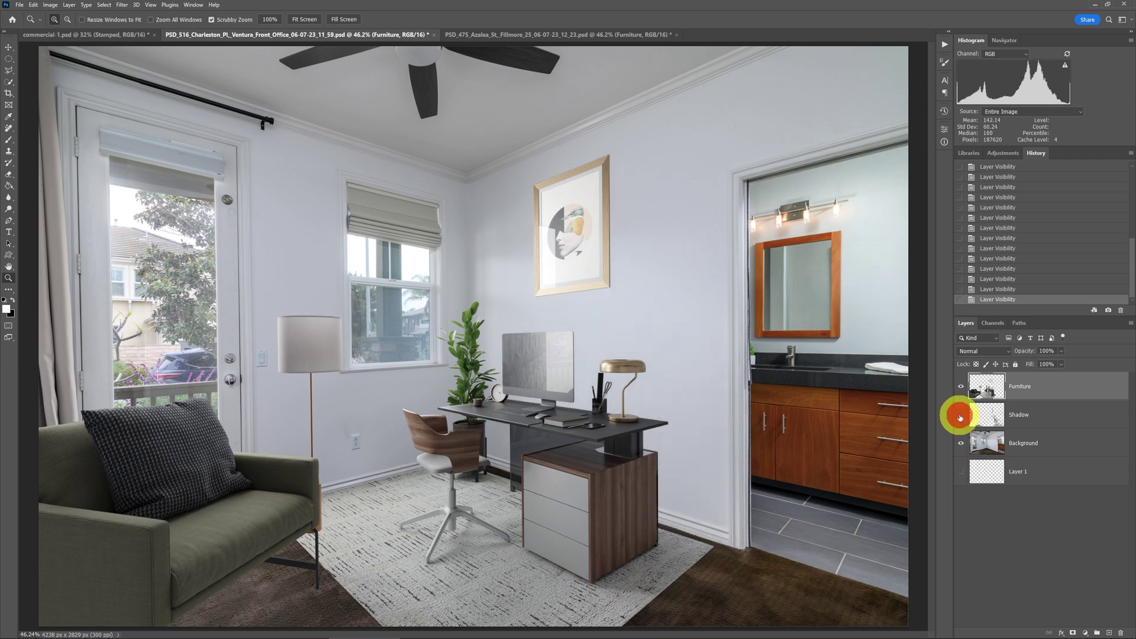
left_click(961, 415)
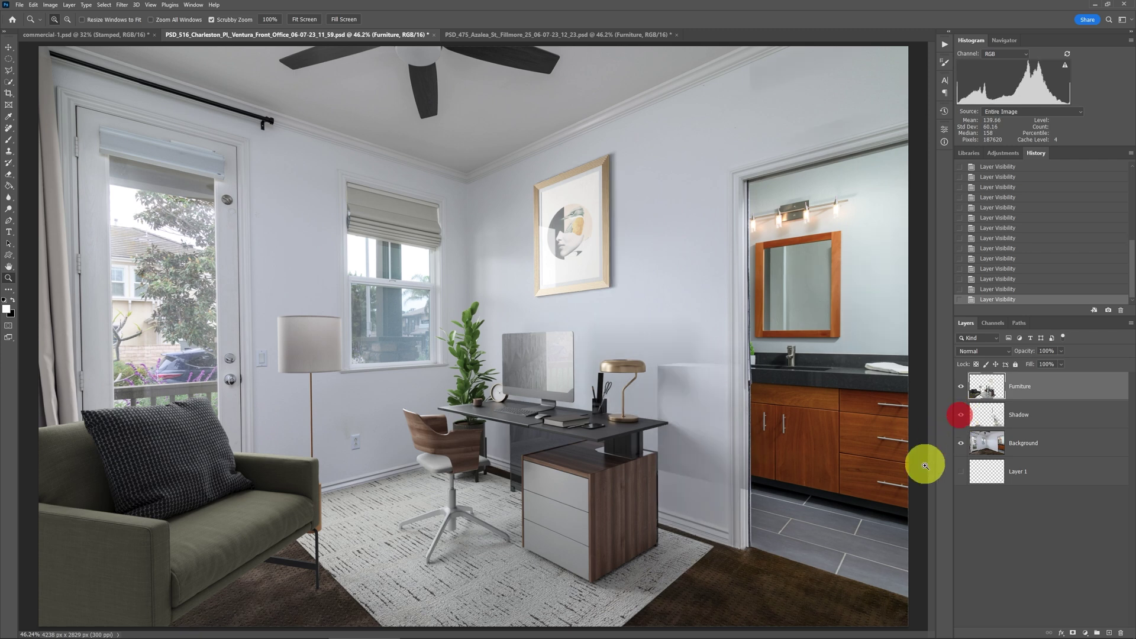
left_click(1033, 416)
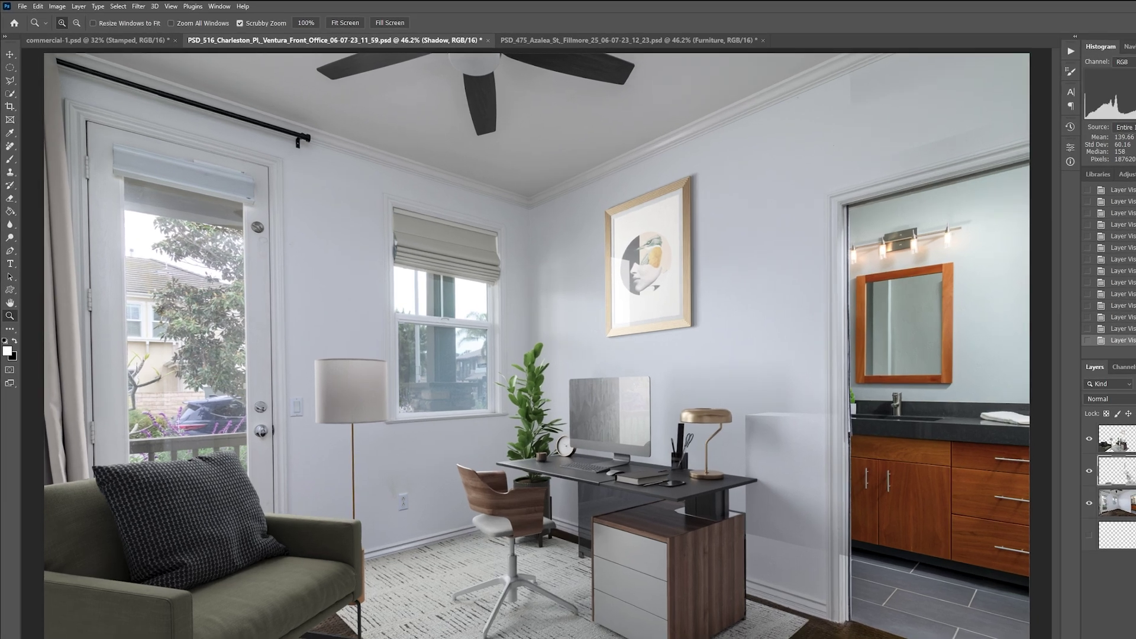
- Add a Reveal All mask to the Shadow layer and set the Eraser to size 600
key("alt+l")
key("m")
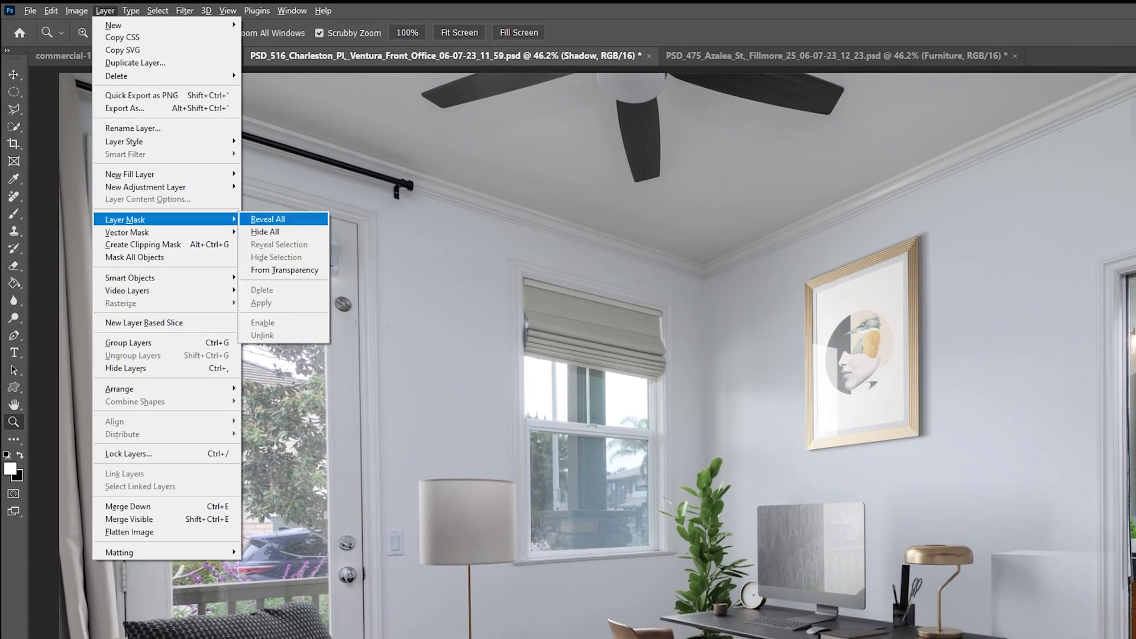
left_click(300, 223)
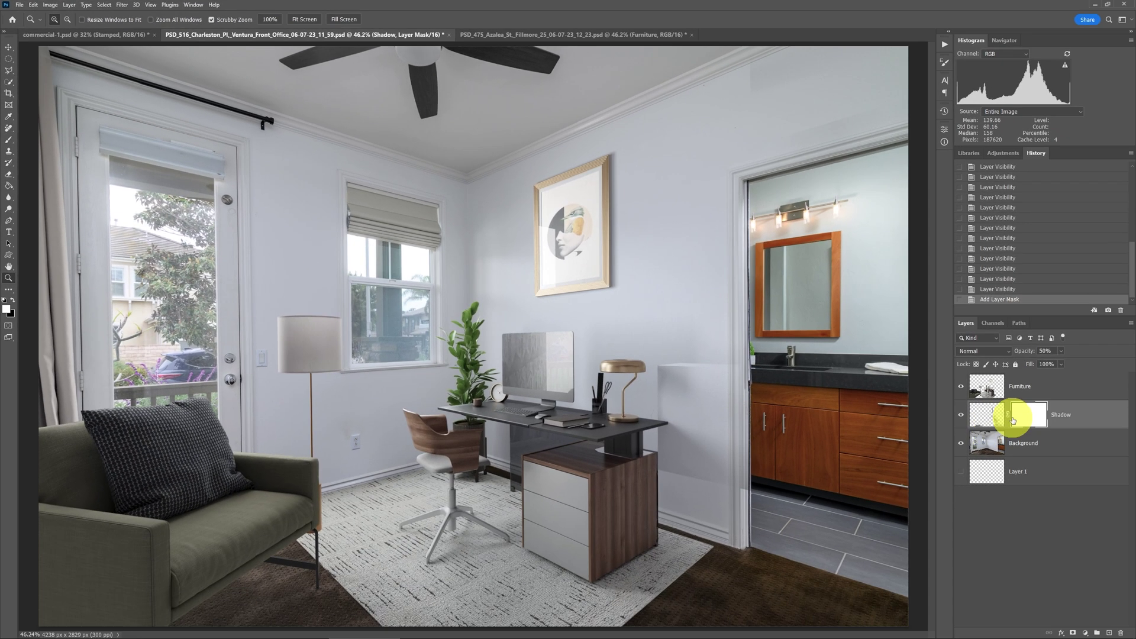
key("e")
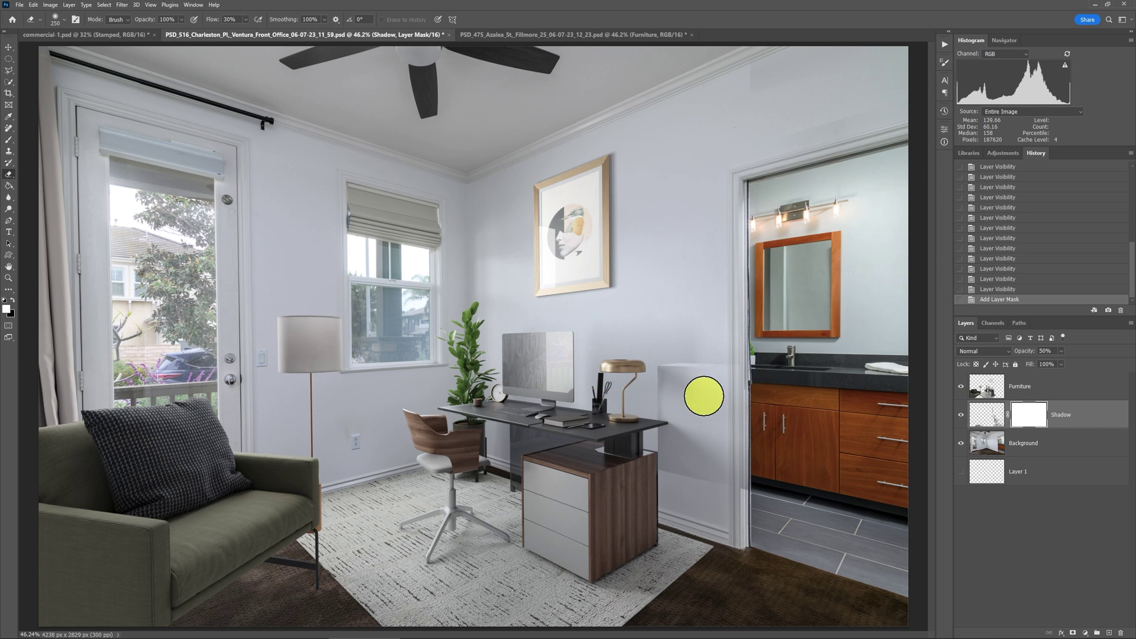
key("bracketright")
key("bracketright")
key("bracketright")
key("bracketright")
key("bracketright")
key("bracketright")
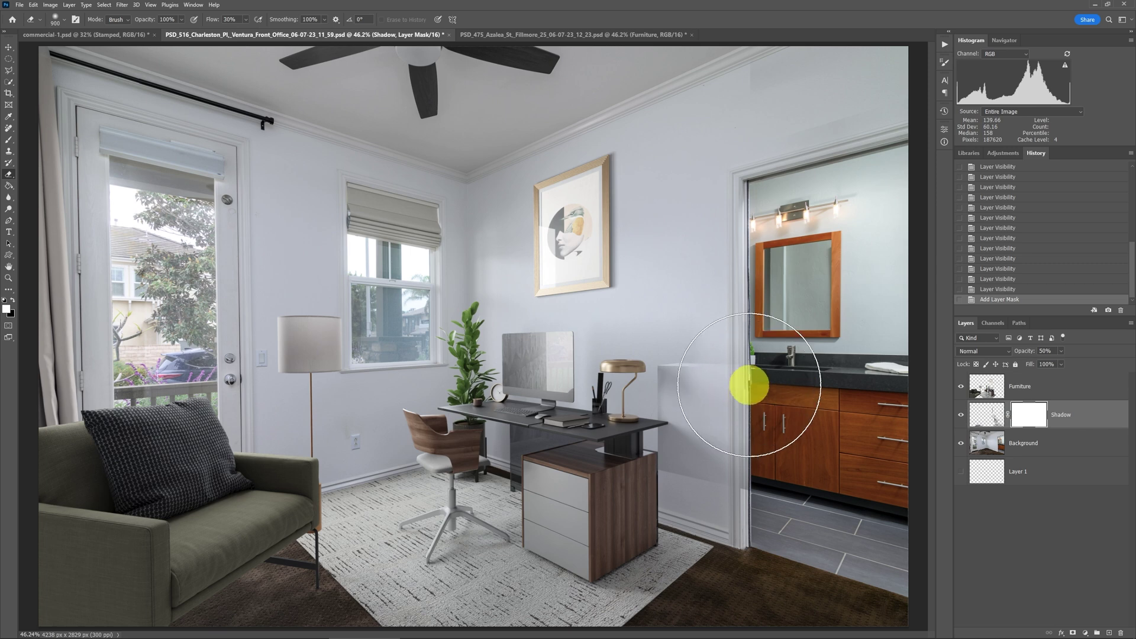
key("bracketleft")
key("bracketleft")
key("bracketleft")
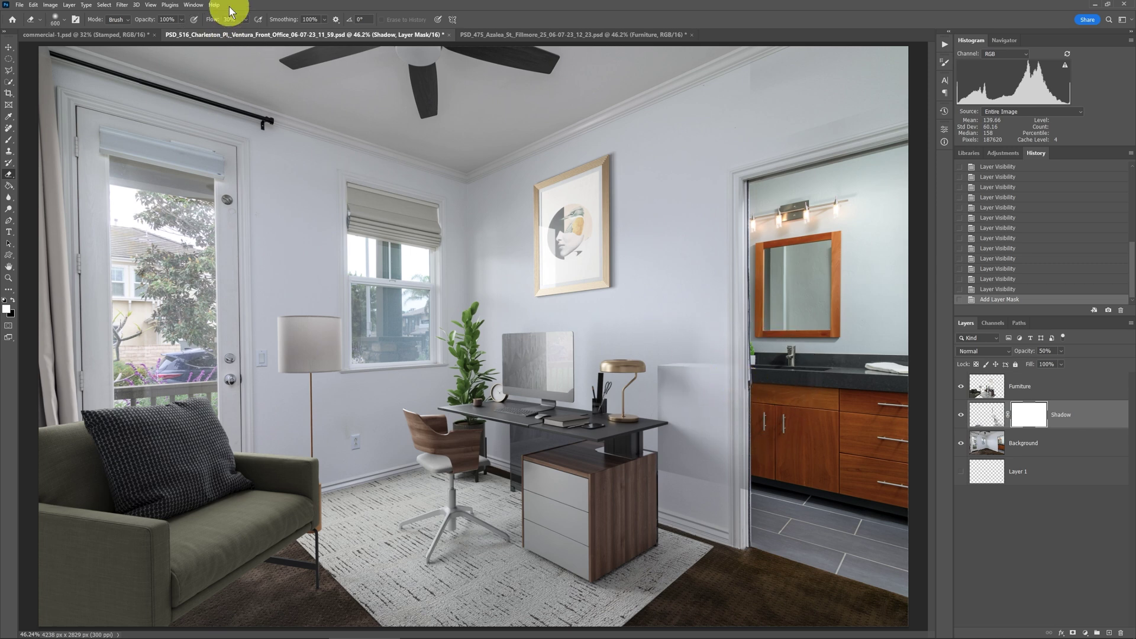
- Erase the mask over the shadow right of the desk, by the door frame, and near the ceiling
left_click(735, 375)
left_click(707, 379)
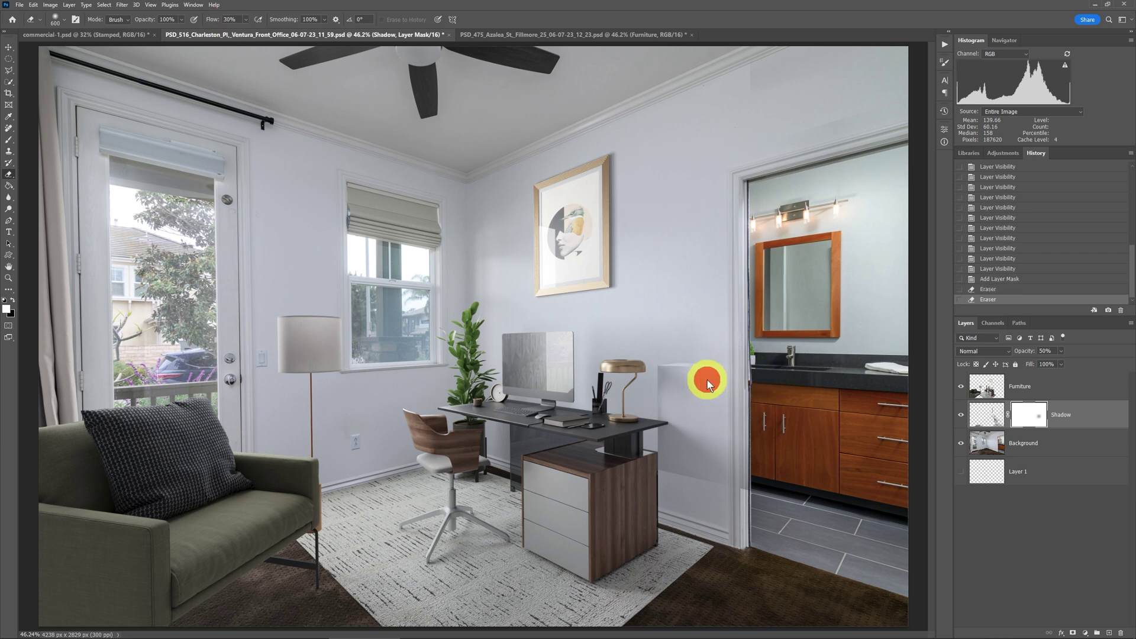
left_click(707, 379)
left_click(675, 377)
left_click(680, 385)
left_click(682, 417)
left_click(684, 451)
left_click(710, 467)
left_click(730, 477)
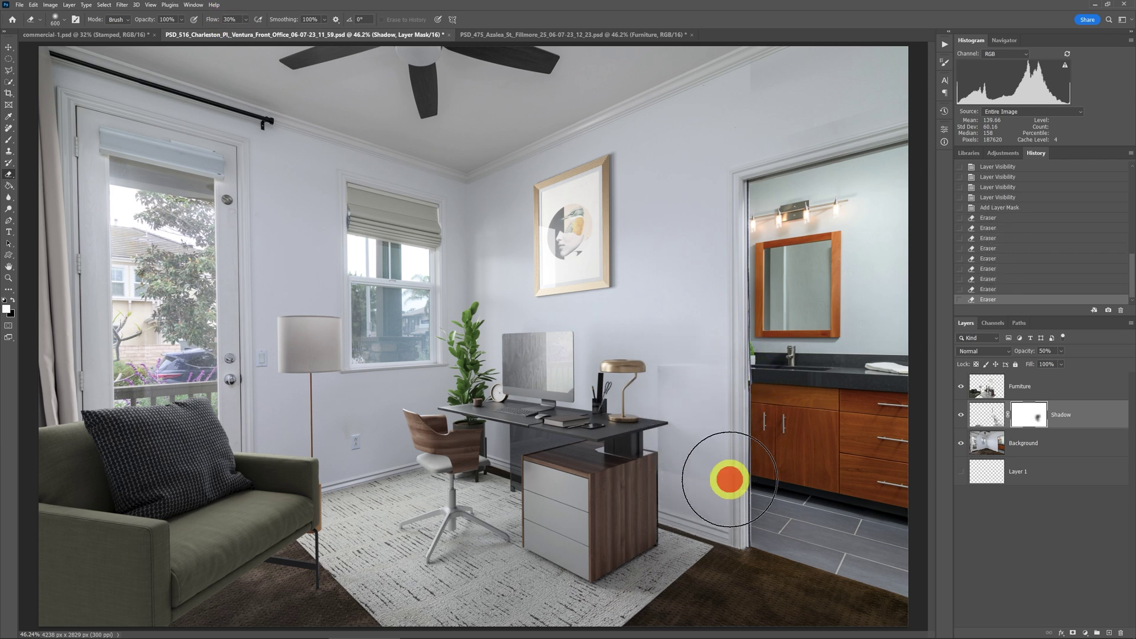
left_click(710, 432)
left_click(692, 392)
left_click(680, 375)
left_click(665, 401)
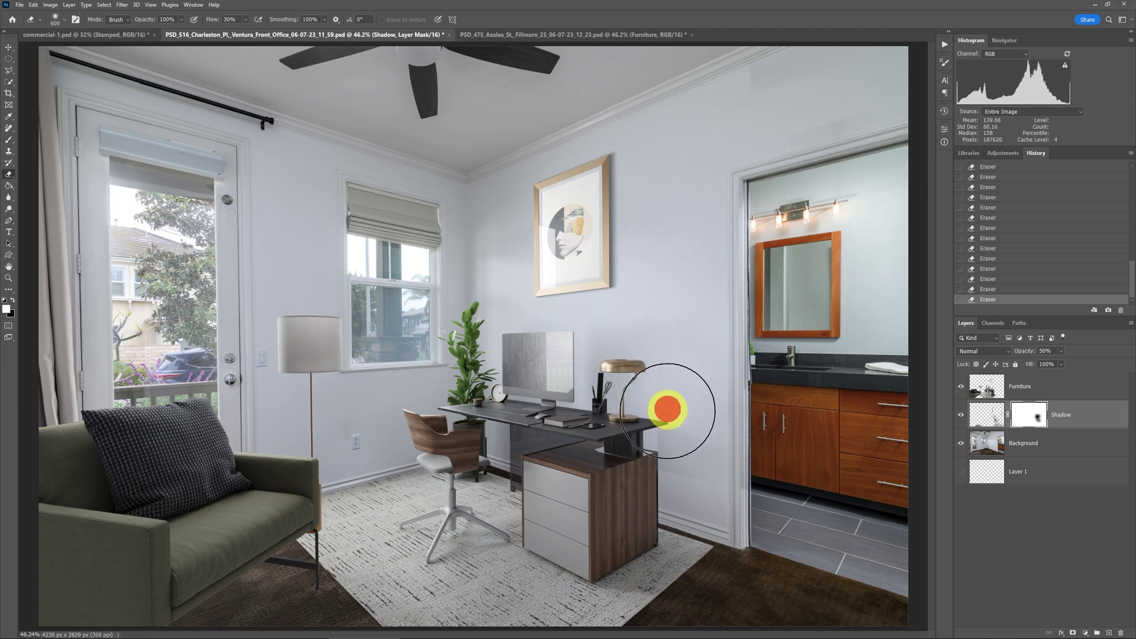
left_click(672, 441)
left_click(700, 474)
left_click(725, 432)
left_click(730, 467)
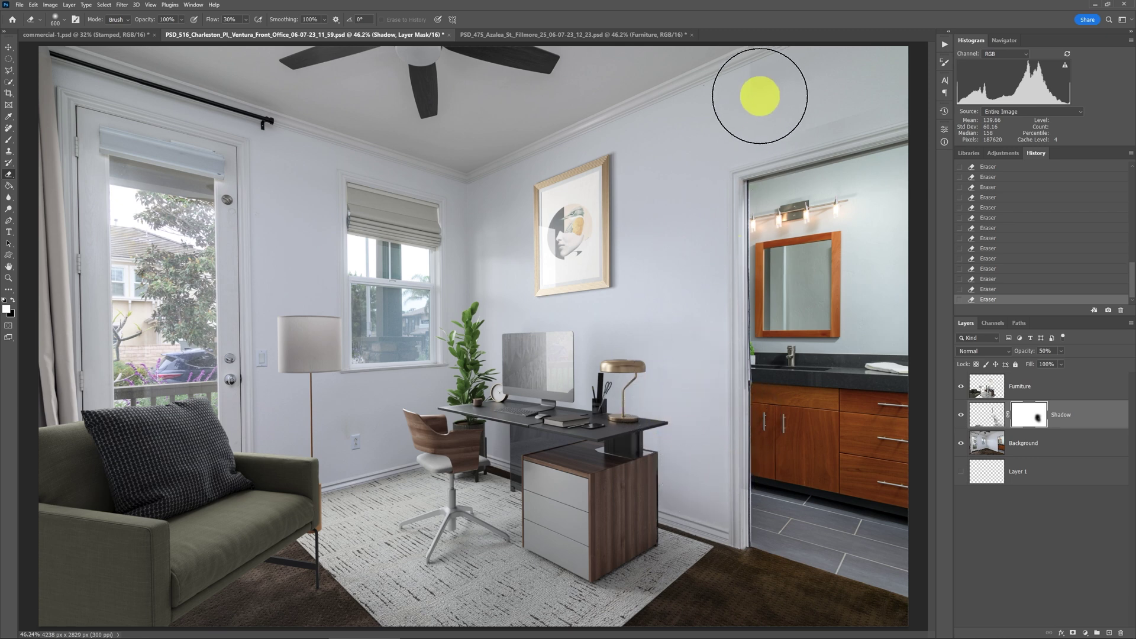
left_click(741, 88)
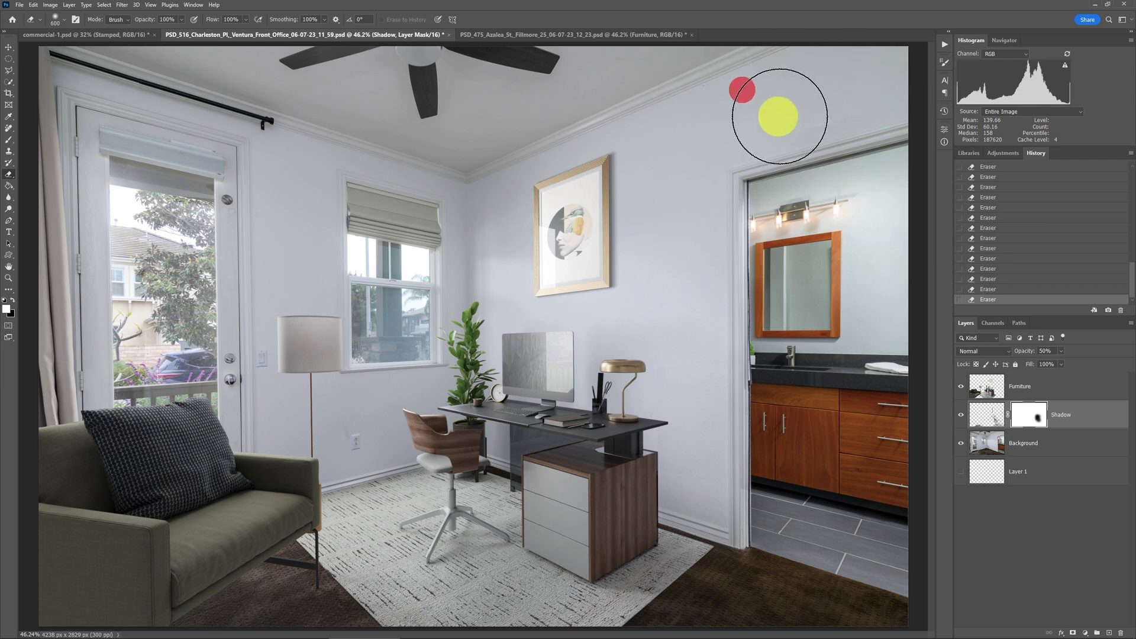
mouse_move(831, 88)
left_mouse_down()
mouse_move(855, 82)
mouse_move(822, 107)
left_mouse_up()
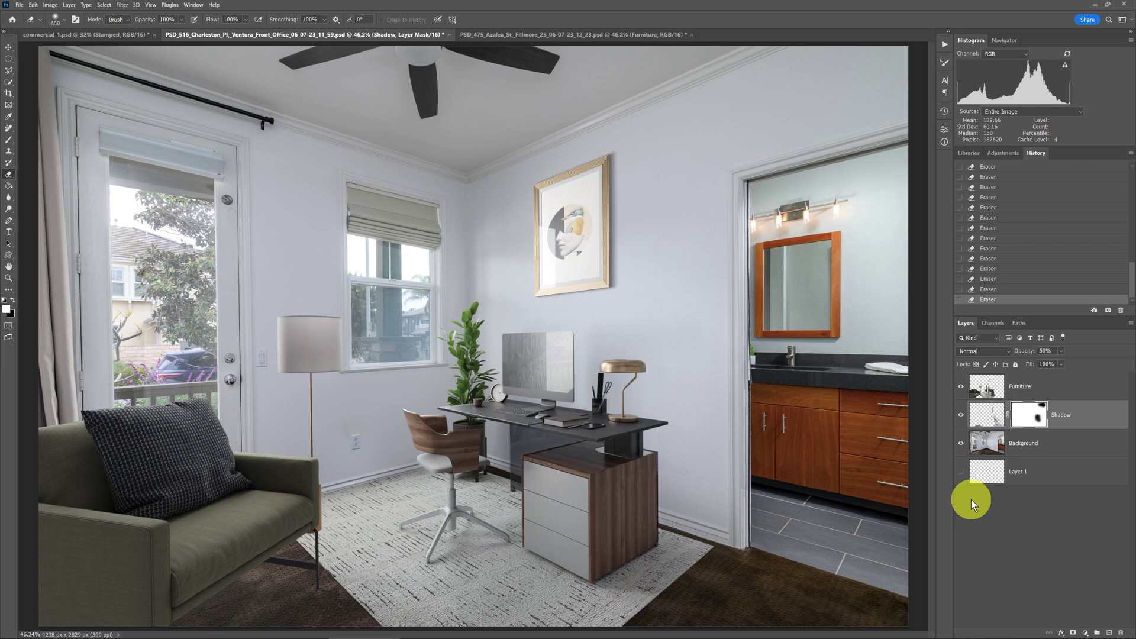
- Toggle the Shadow mask off and on, erase shadow around the desk lamp, and shrink the brush to 400
left_click(1035, 419, "shift")
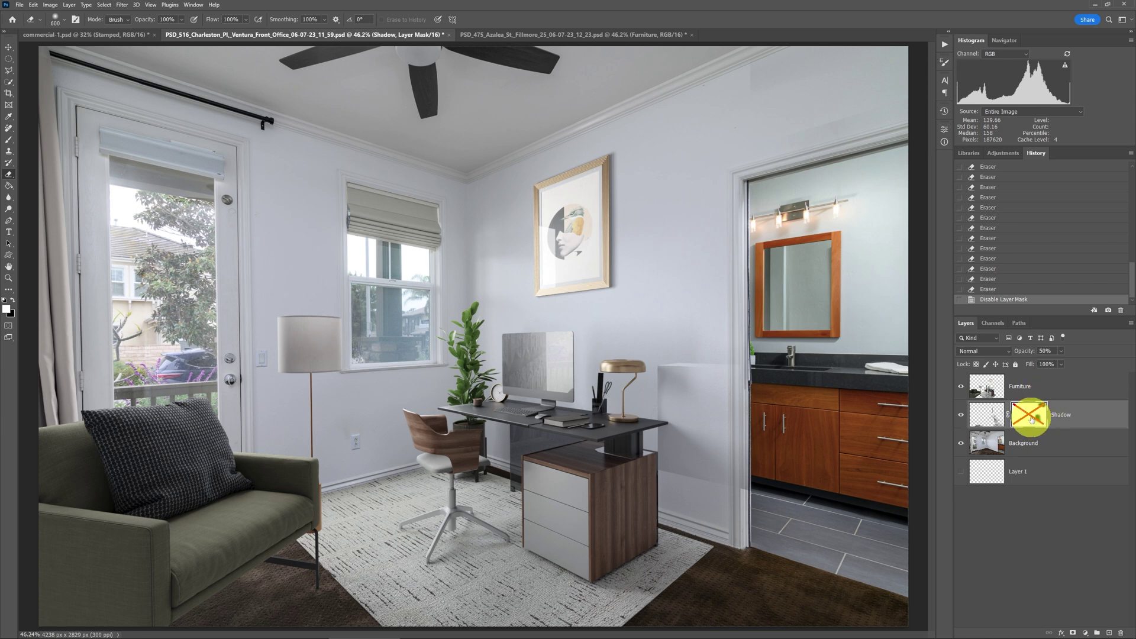
left_click(1030, 420, "shift")
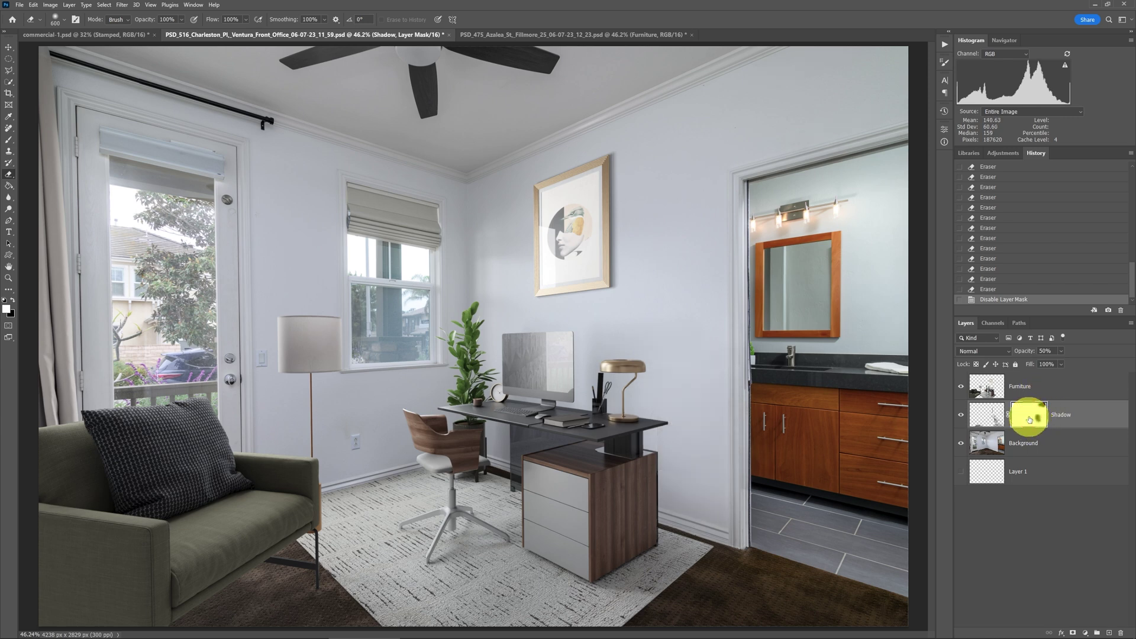
mouse_move(610, 338)
left_mouse_down()
mouse_move(599, 372)
mouse_move(622, 381)
left_mouse_up()
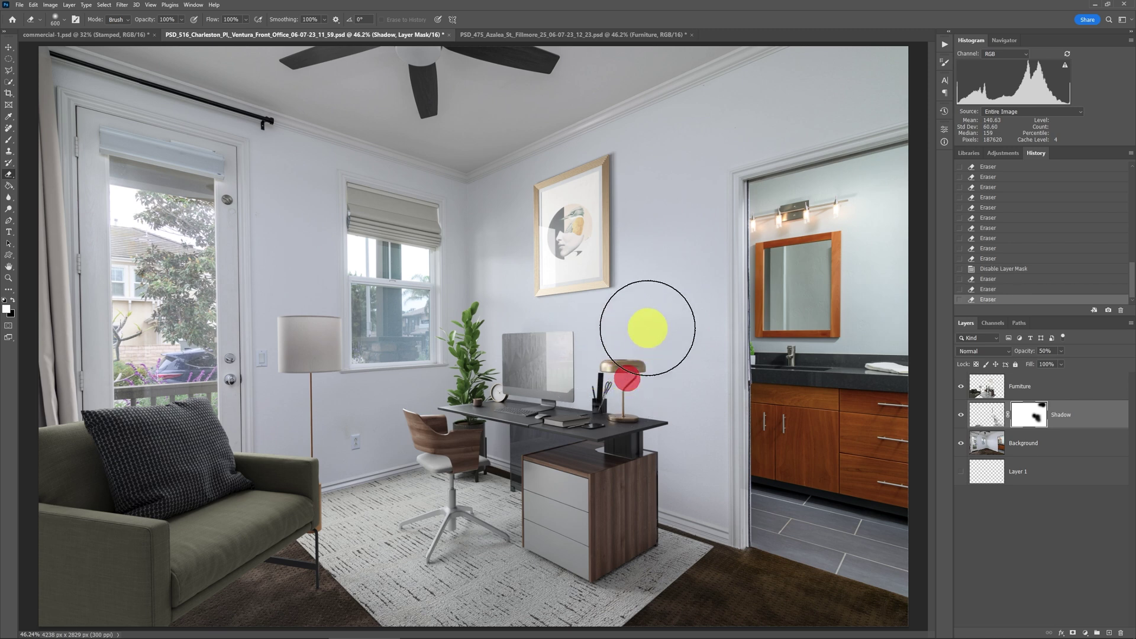
left_click(647, 325)
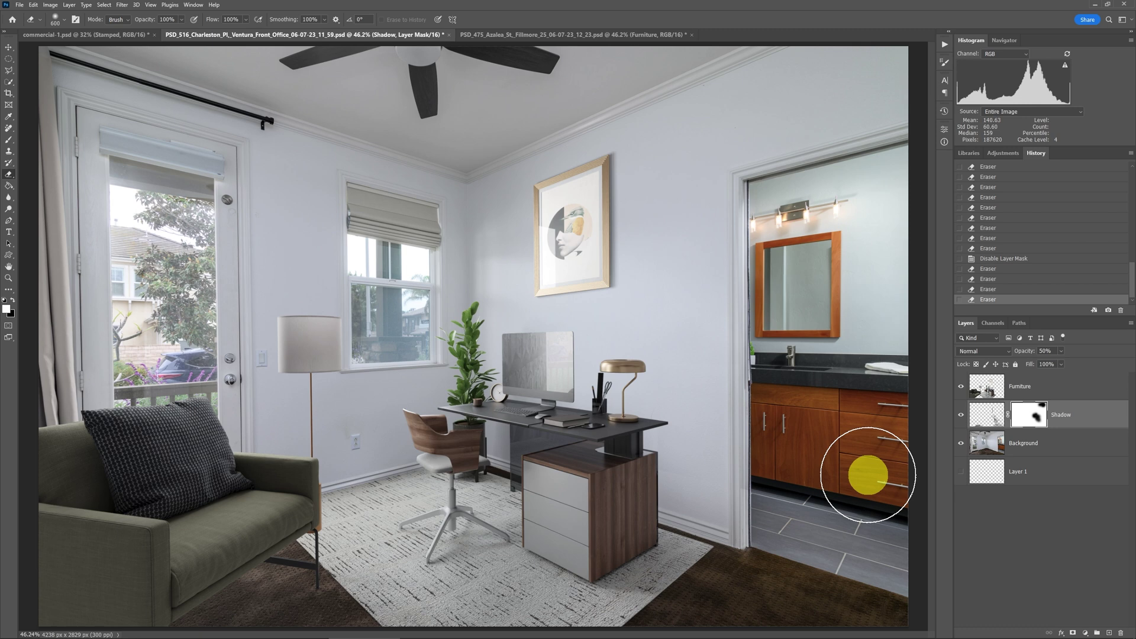
key("bracketleft")
key("bracketleft")
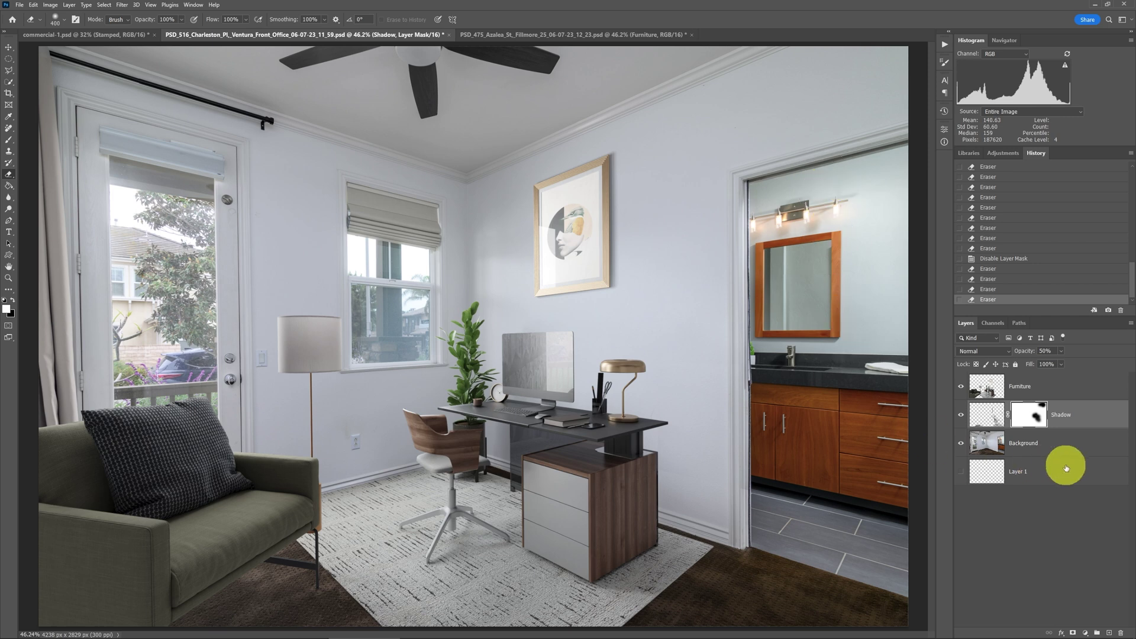
- Add a Brightness/Contrast adjustment layer above the Furniture layer
left_click(1022, 381)
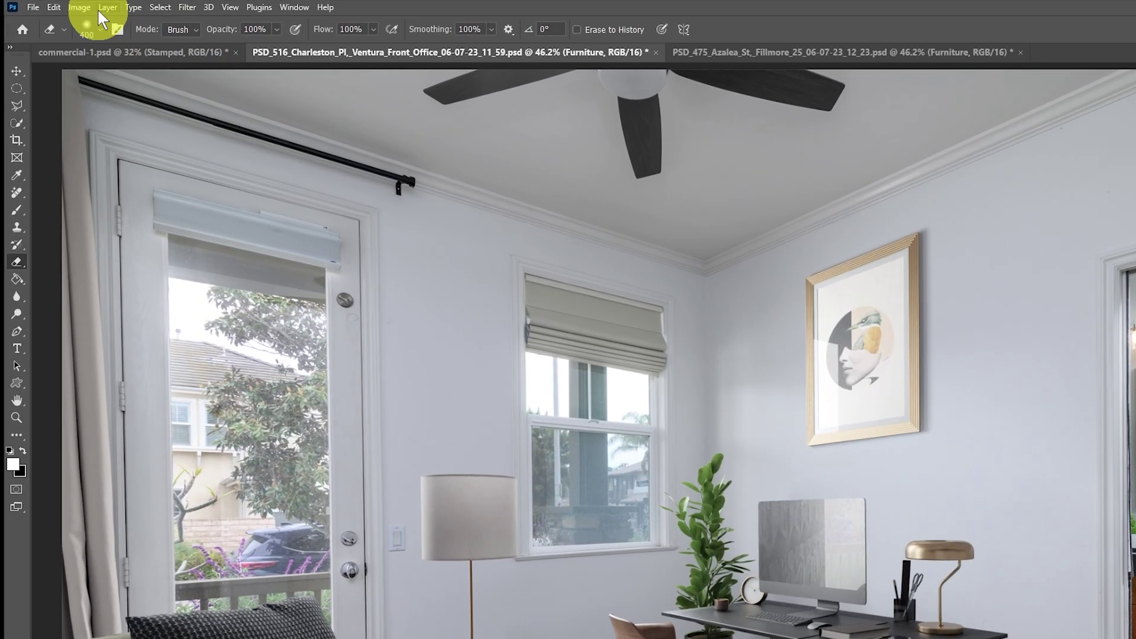
left_click(101, 8)
left_click(166, 182)
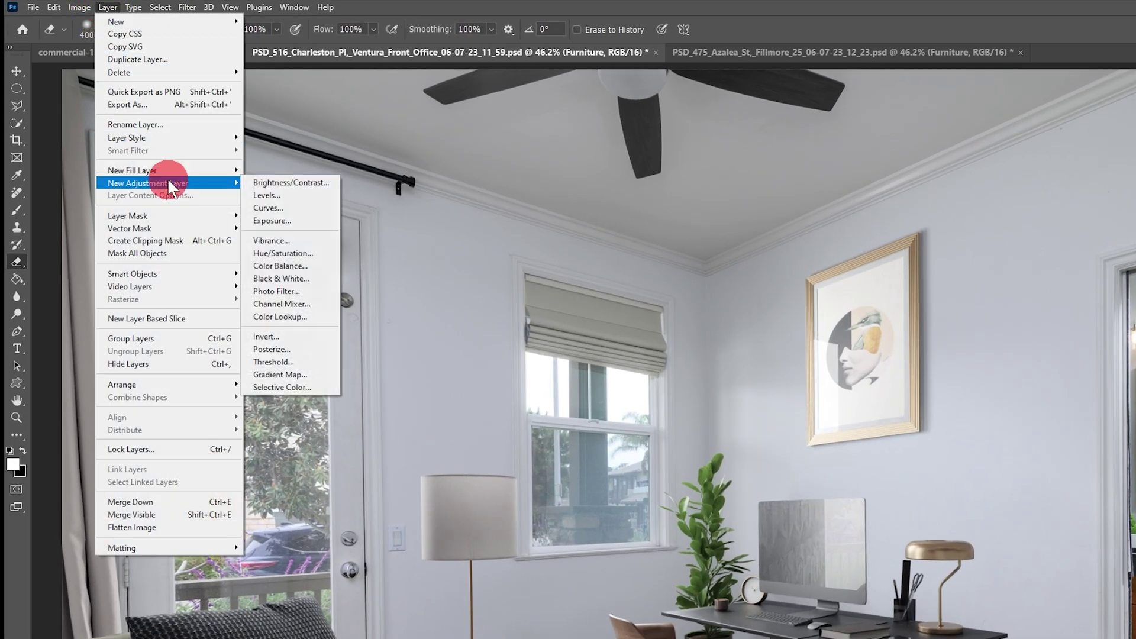
left_click(264, 184)
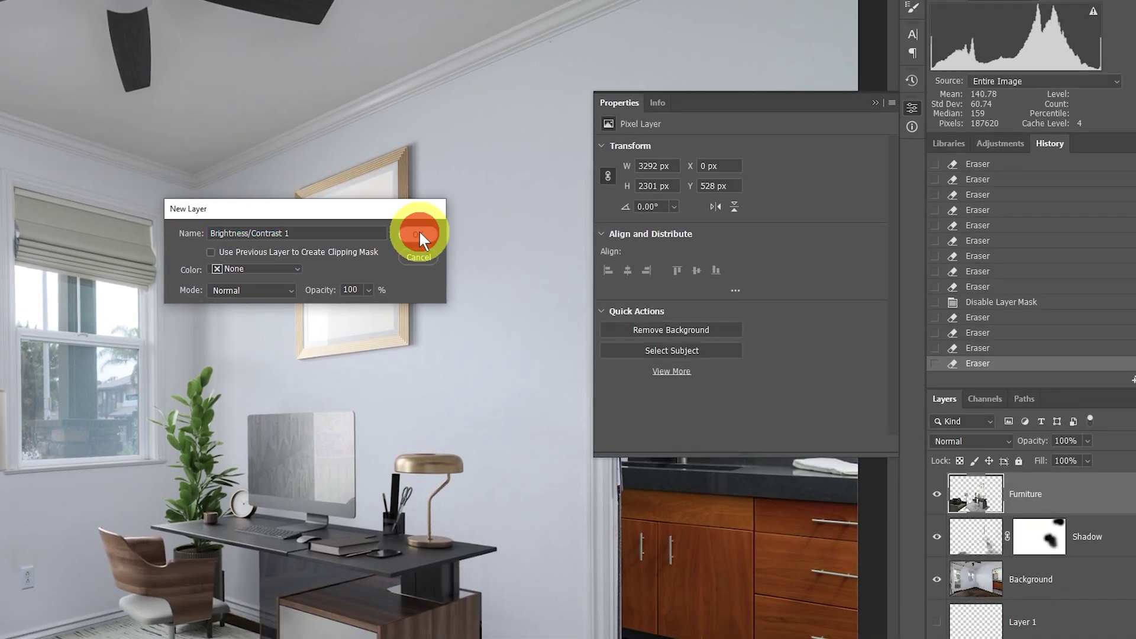
left_click(418, 233)
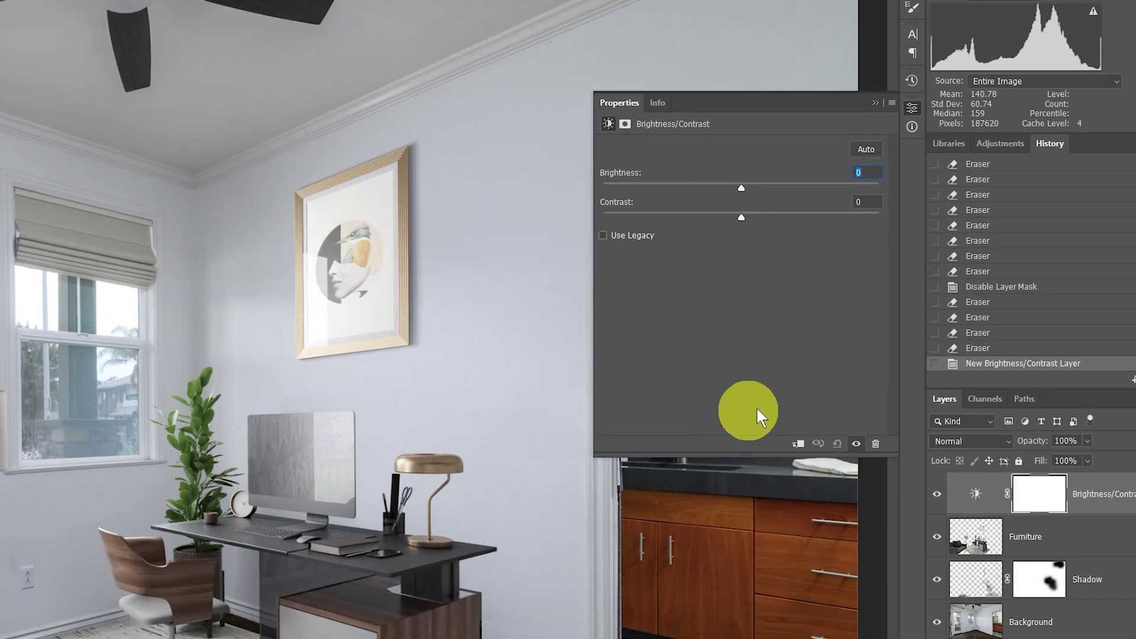
- Clip the adjustment to Furniture and set Brightness to 7
left_click(798, 445)
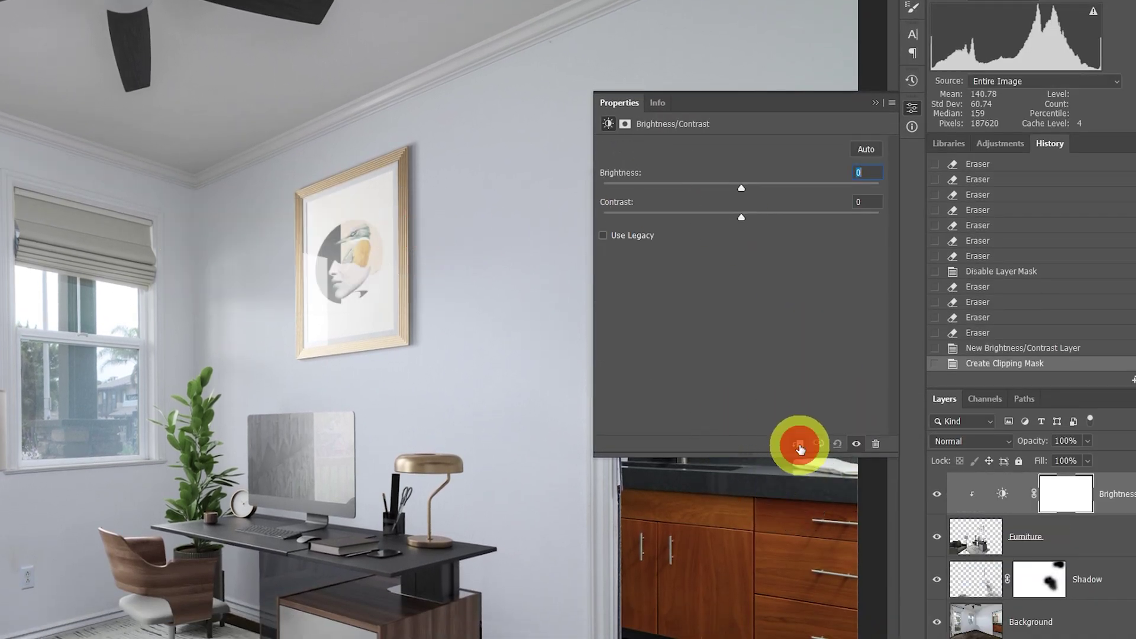
left_click_drag(741, 188, 760, 188)
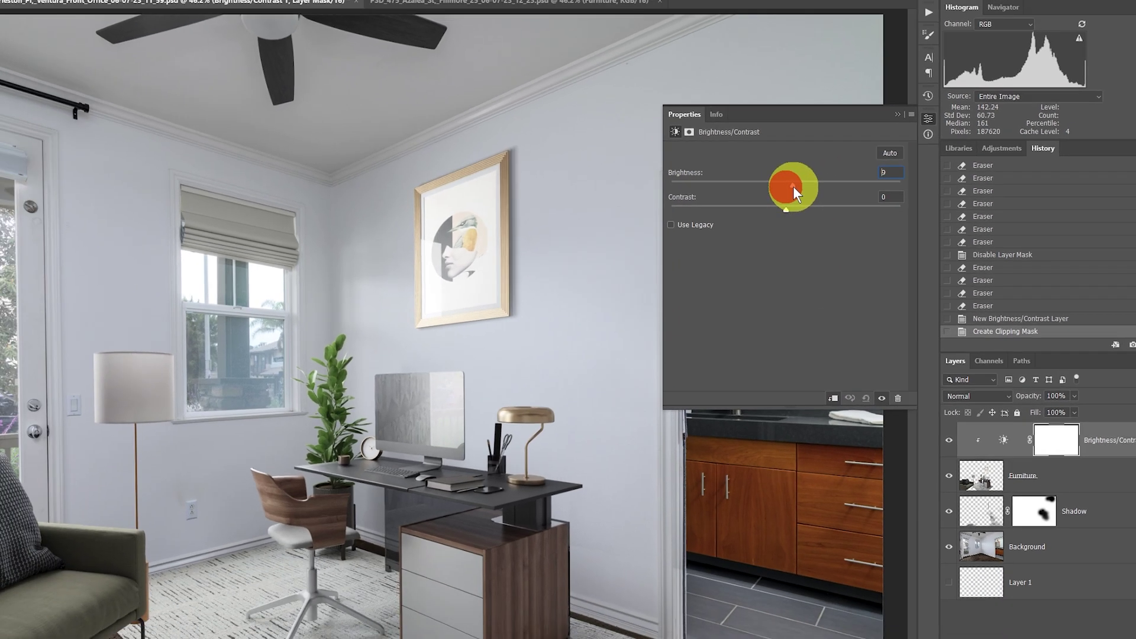
mouse_move(843, 183)
left_mouse_down()
mouse_move(830, 184)
mouse_move(864, 186)
mouse_move(836, 187)
left_mouse_up()
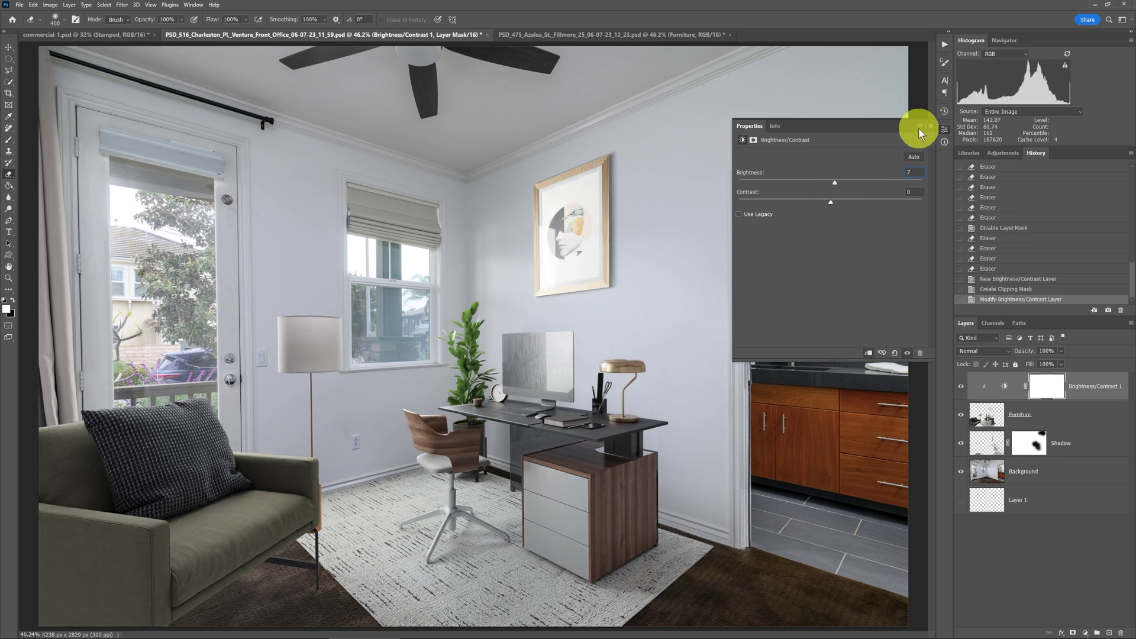
left_click(919, 126)
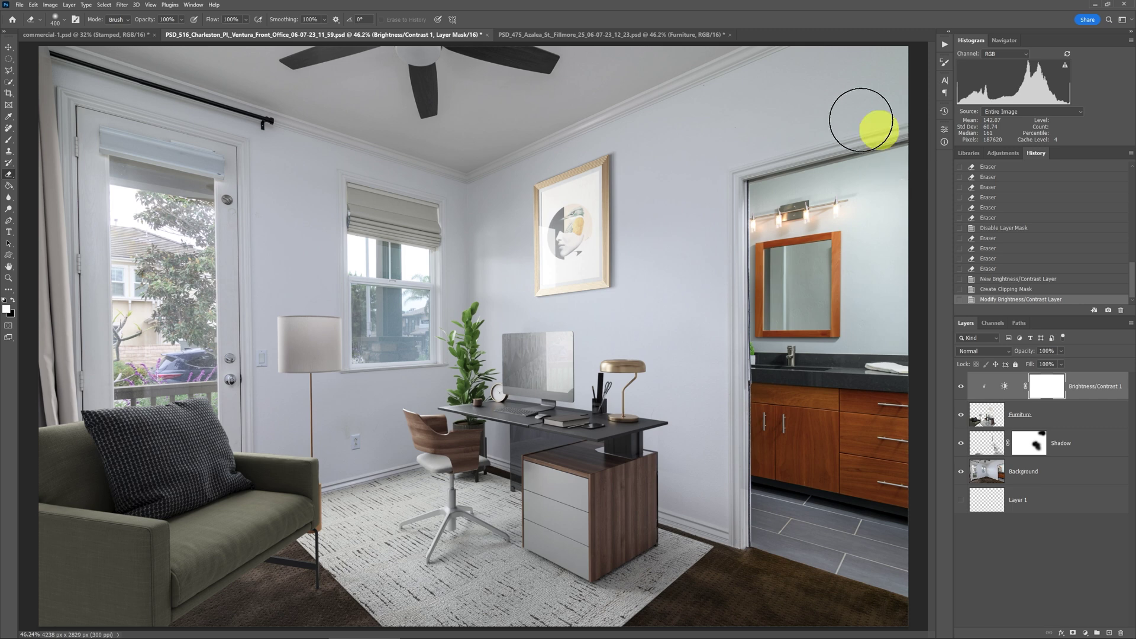
- Switch to the bedroom document, solo its Background, then show all layers again
left_click(559, 34)
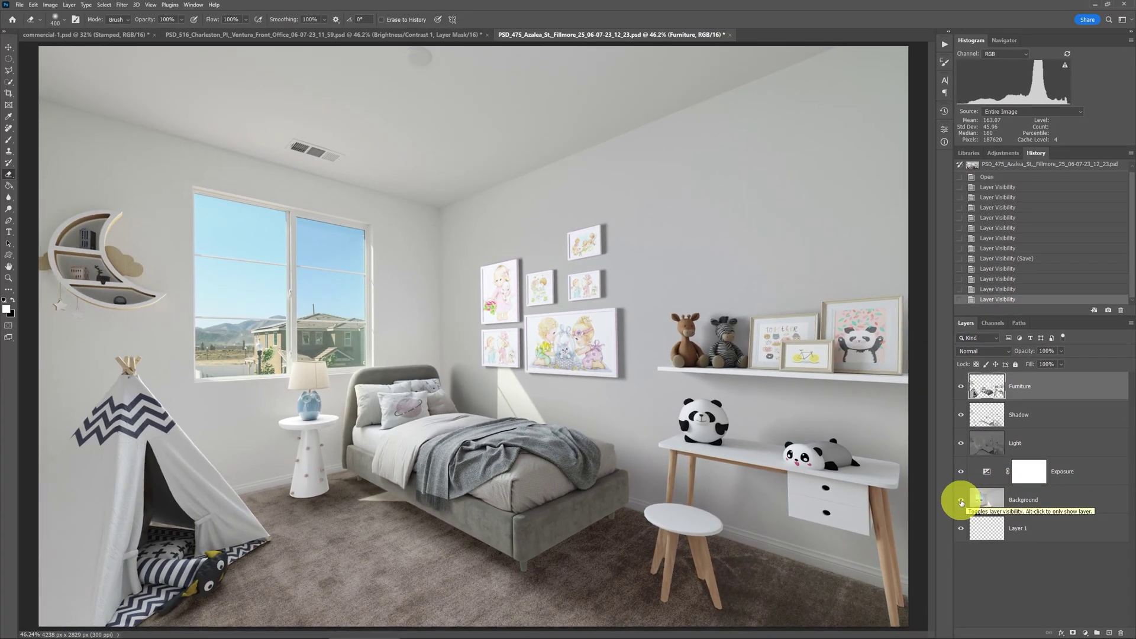
left_click(961, 502, "alt")
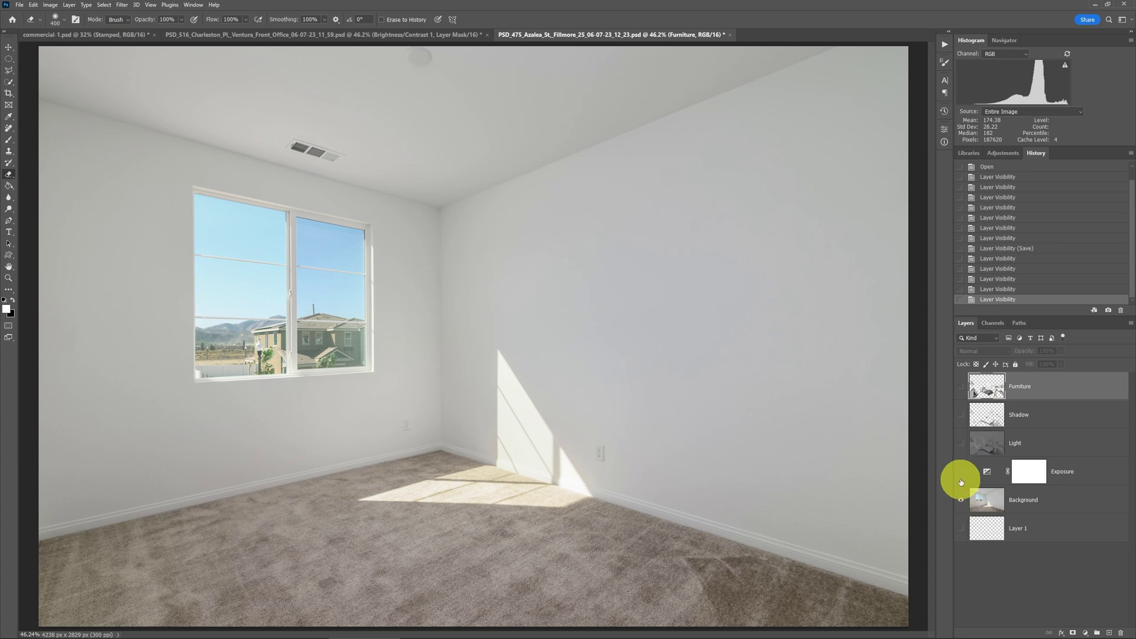
left_click(961, 502, "alt")
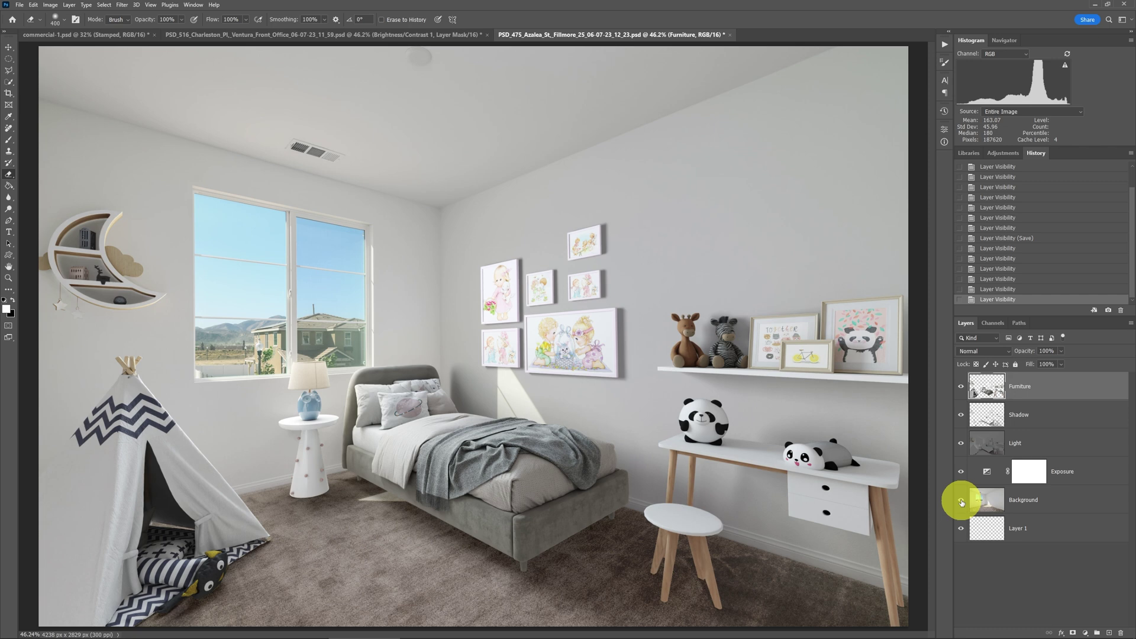
- Toggle Furniture, Shadow, Light and Exposure off and on, then open the Exposure adjustment settings
left_click(962, 389)
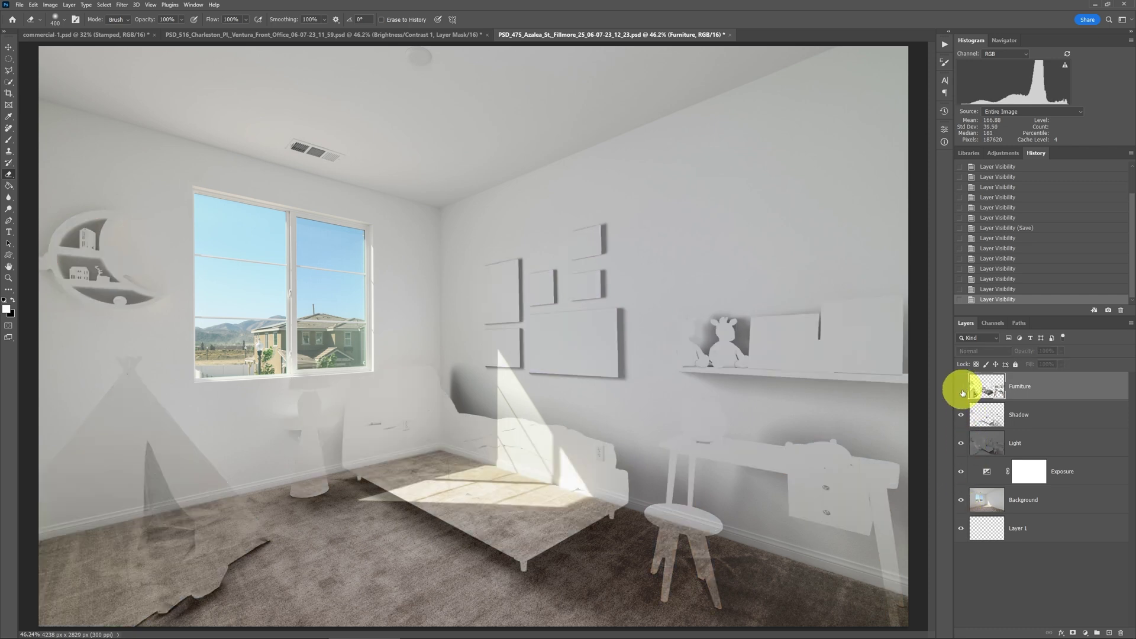
left_click(962, 415)
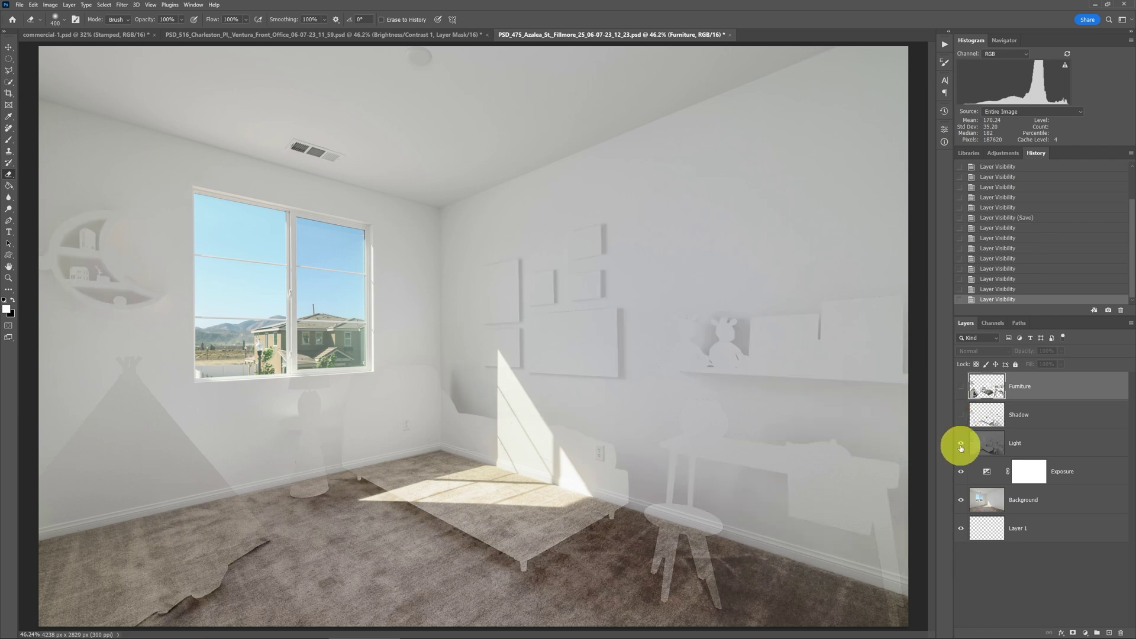
left_click(961, 445)
left_click(961, 470)
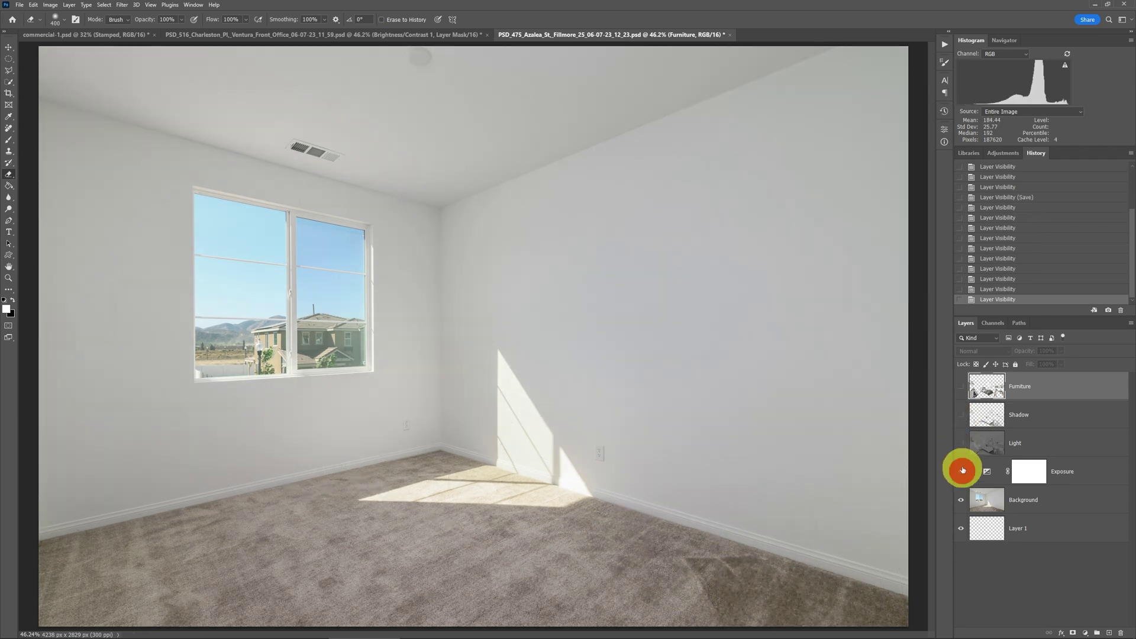
left_click(961, 468)
left_click(963, 444)
left_click(961, 415)
left_click(961, 387)
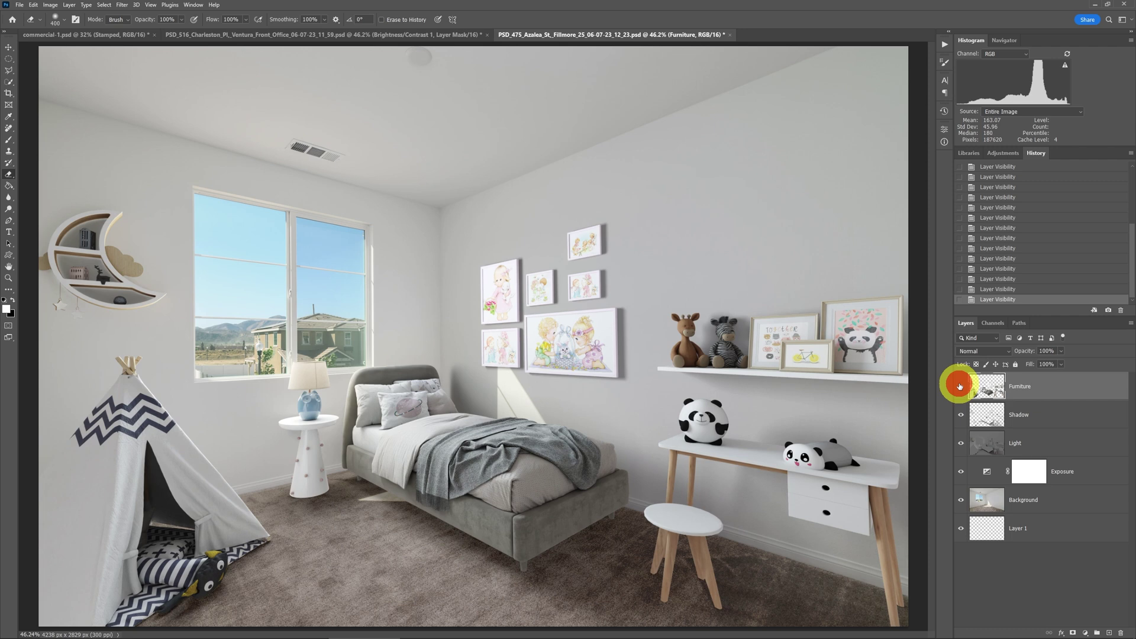
double_click(987, 472)
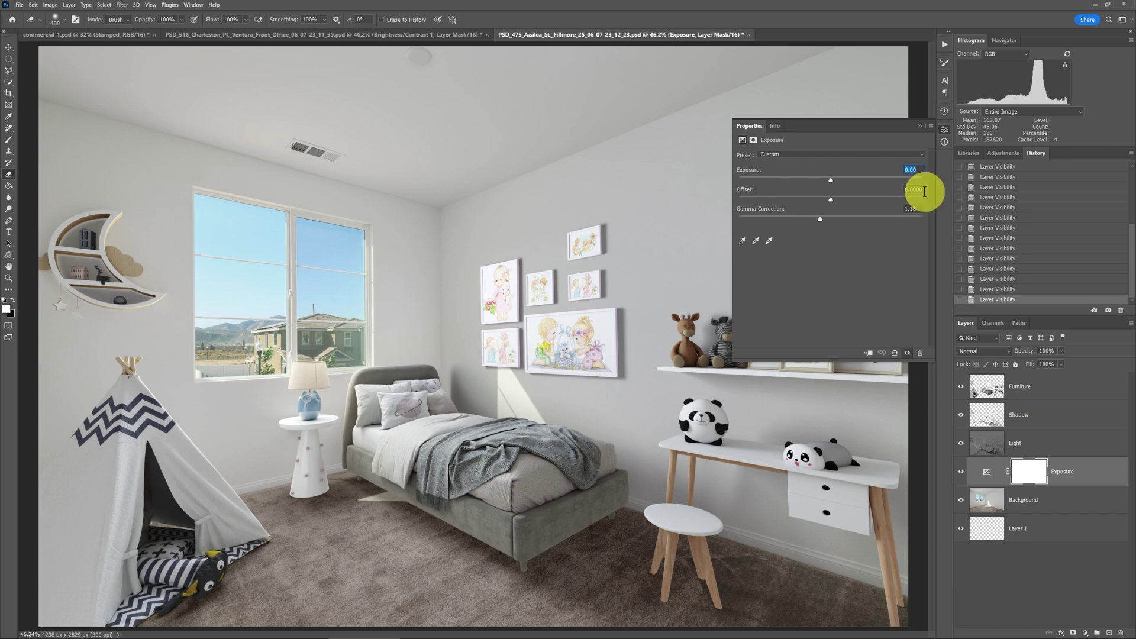
- Collapse the Properties panel so the Exposure settings close
left_click(919, 126)
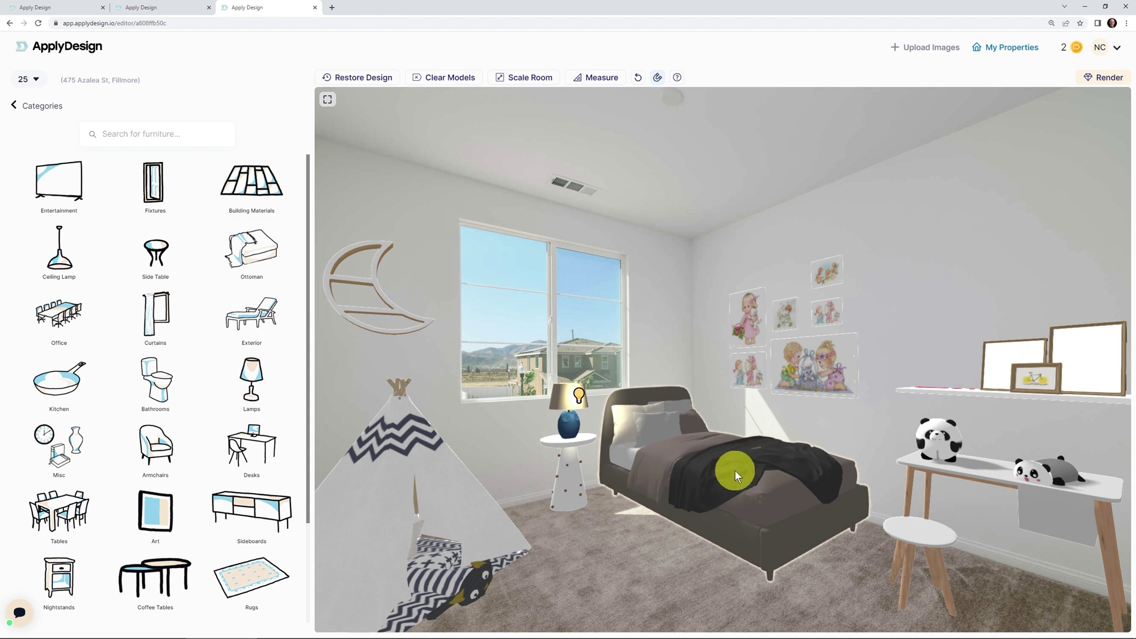
- Nudge the bed slightly to the right, then select the nightstand lamp to view its details
mouse_move(737, 467)
left_mouse_down()
mouse_move(745, 488)
mouse_move(745, 467)
left_mouse_up()
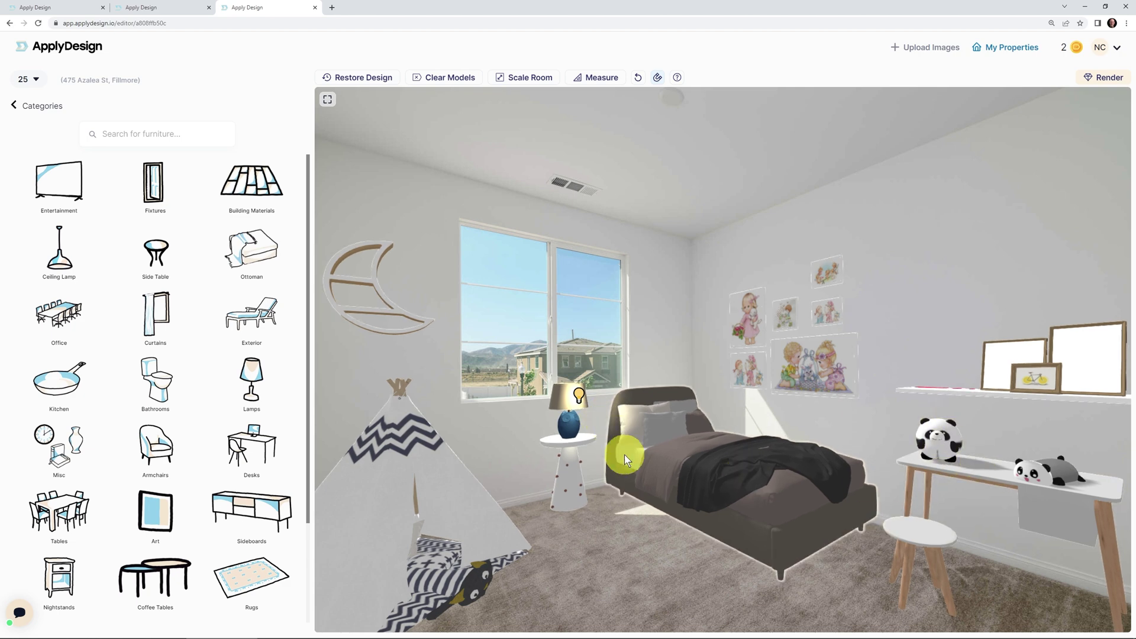
left_click(579, 394)
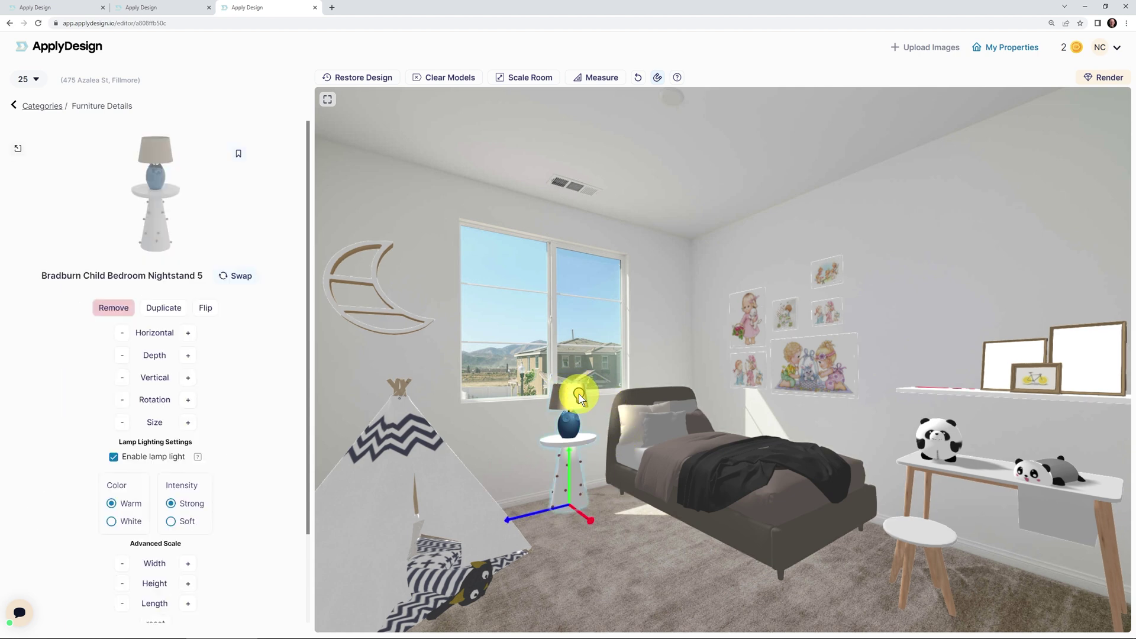
scroll(249, 396, "down", 2)
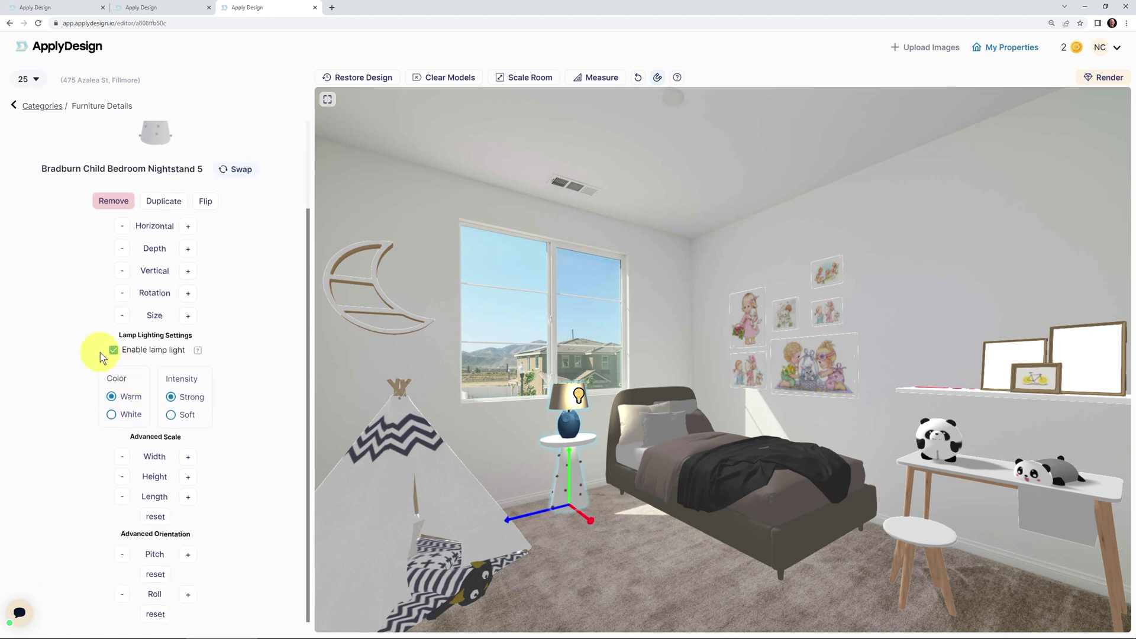
- Toggle the lamp light off and on, try Soft and White, and settle on Strong, Warm light
left_click(113, 350)
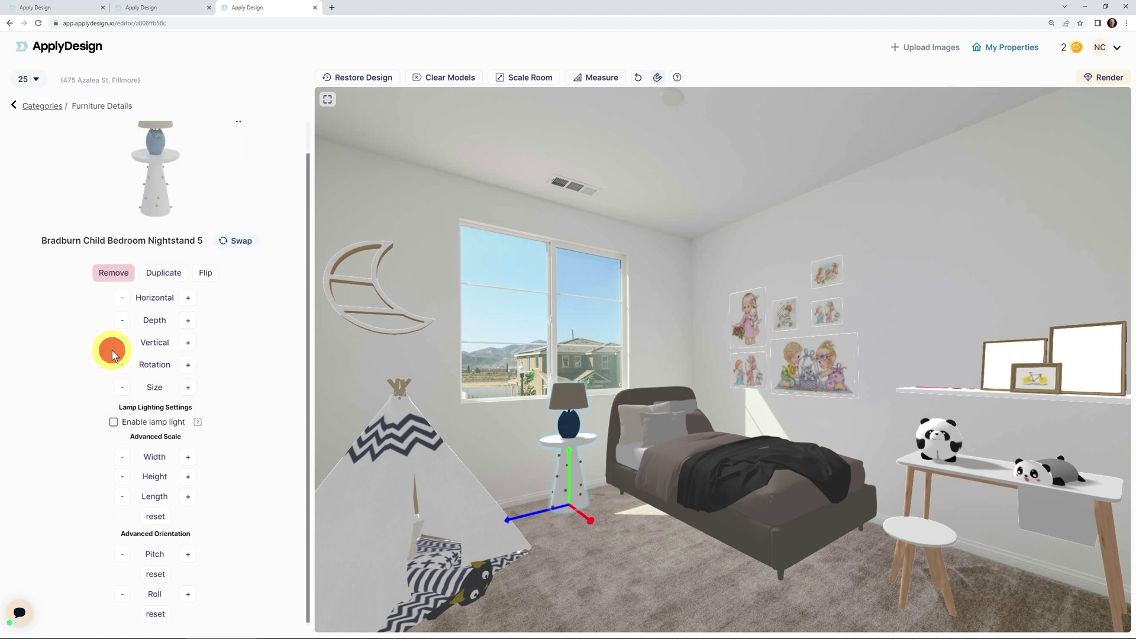
left_click(115, 423)
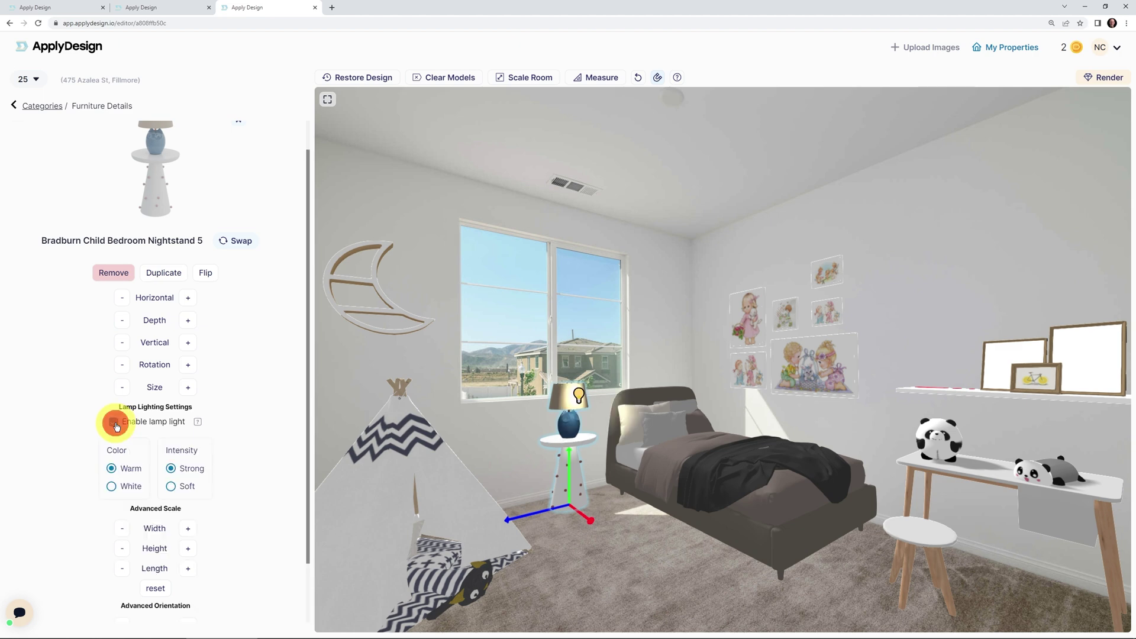
left_click(188, 487)
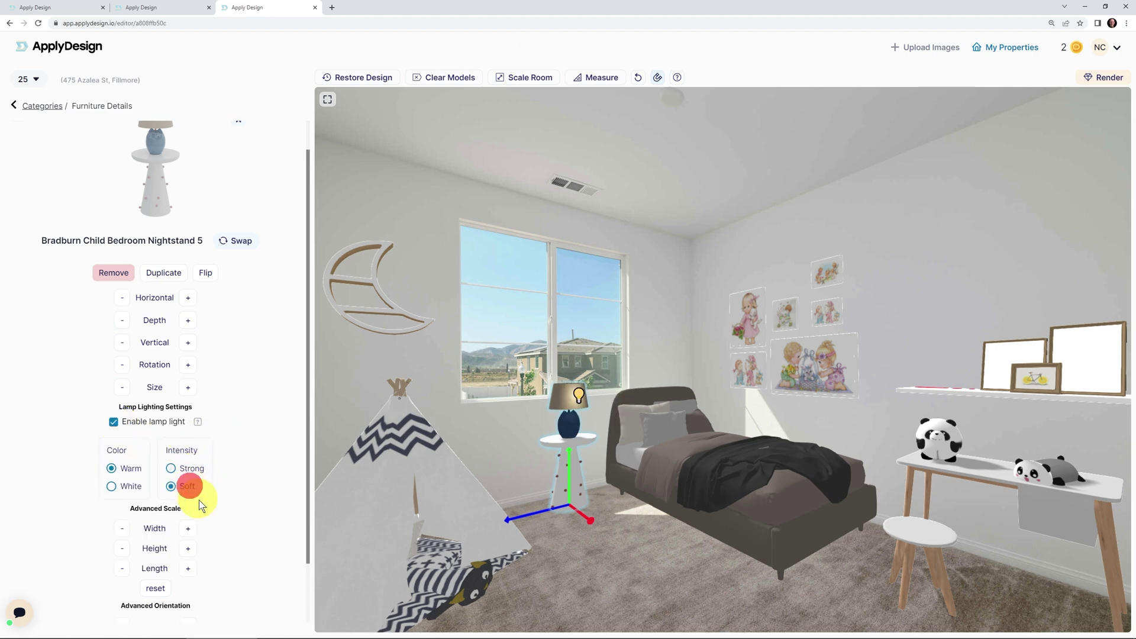
left_click(184, 474)
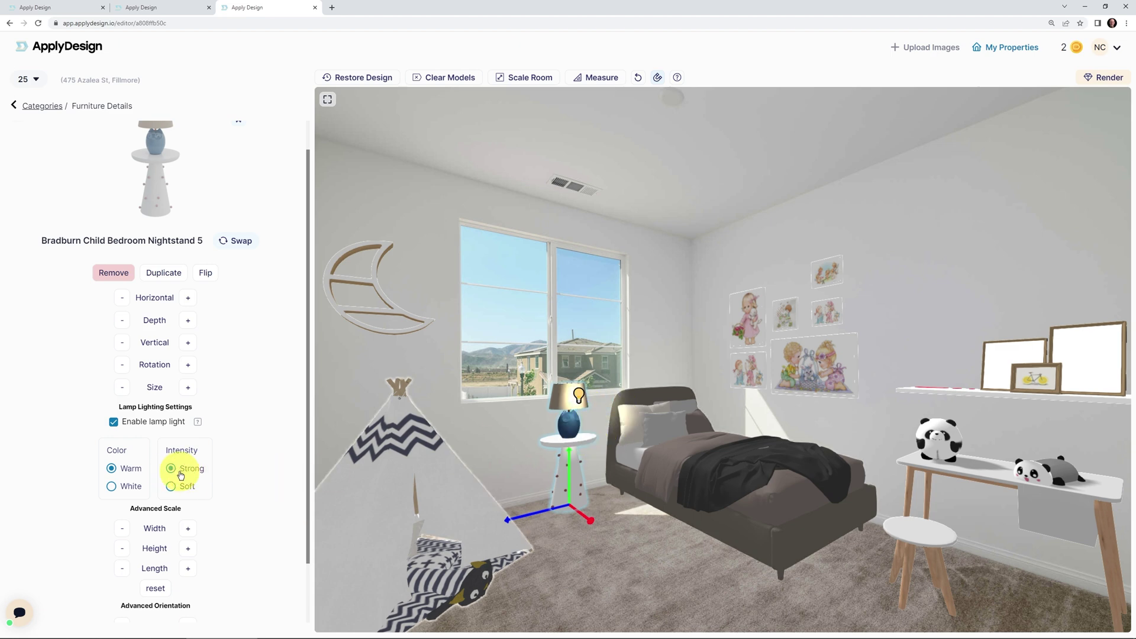
left_click(111, 487)
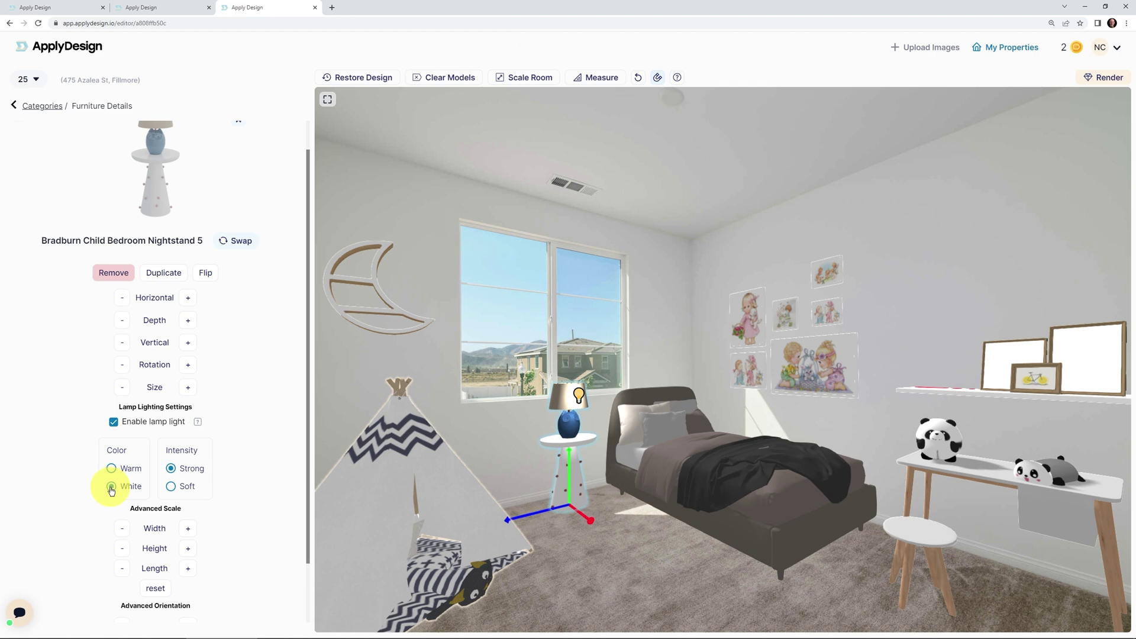
left_click(112, 472)
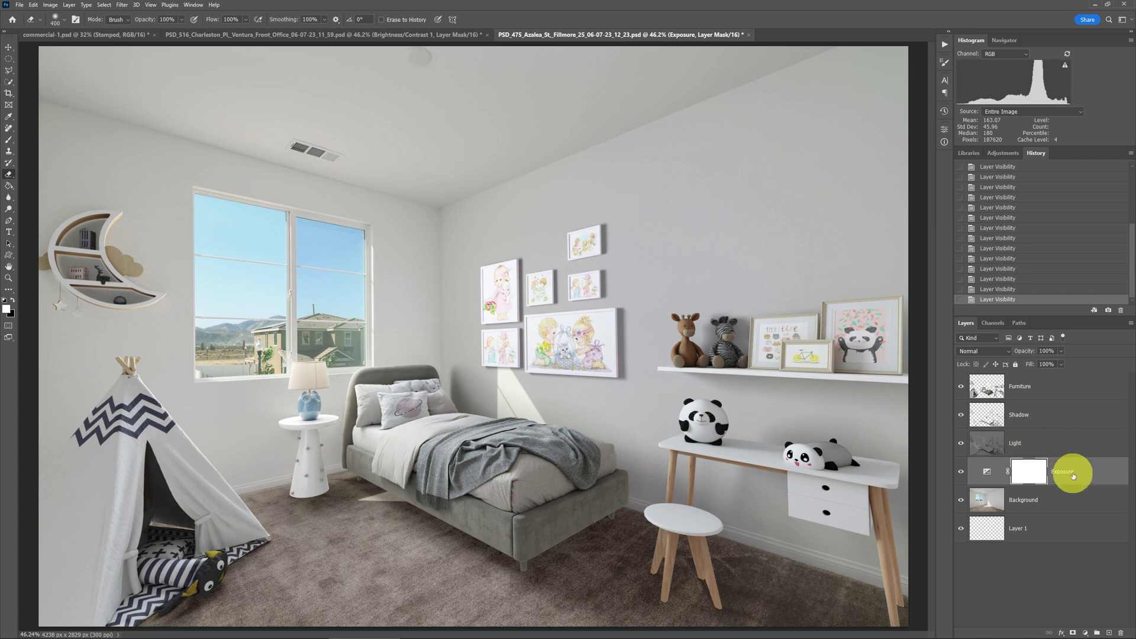
- Try Normal blending on the Light layer, then revert it to Overlay from History
left_click(981, 445)
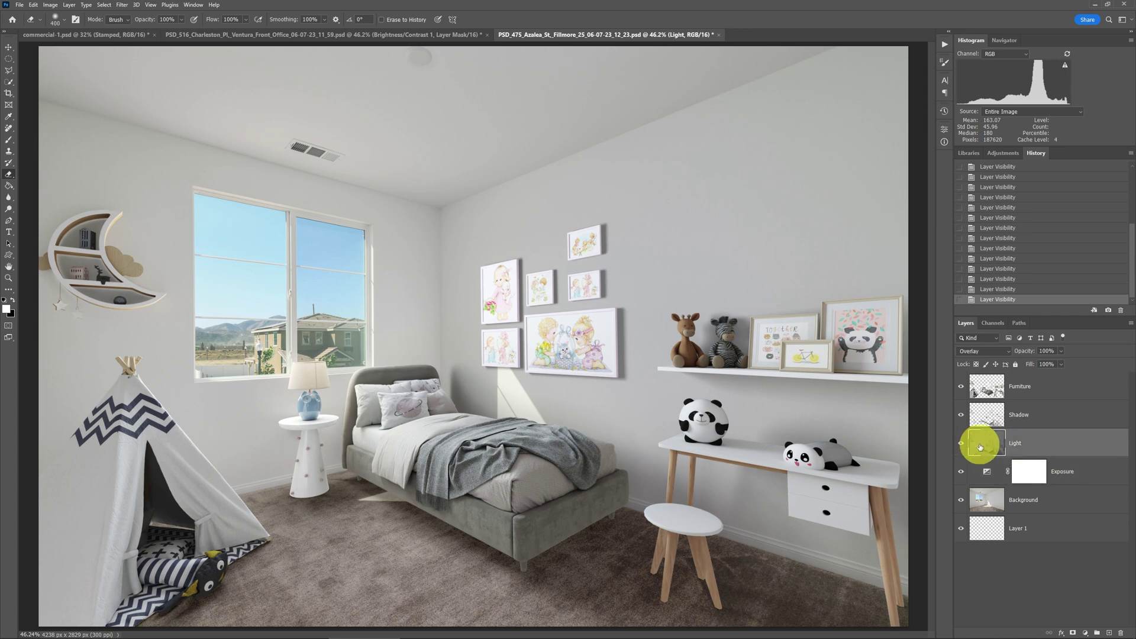
left_click(984, 351)
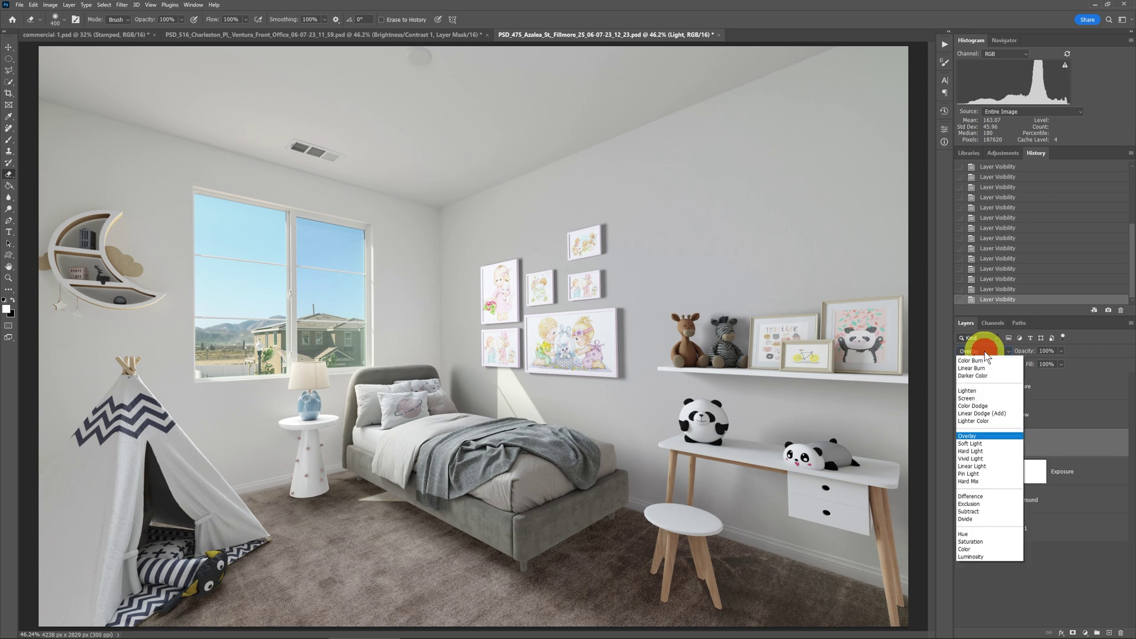
left_click(977, 358)
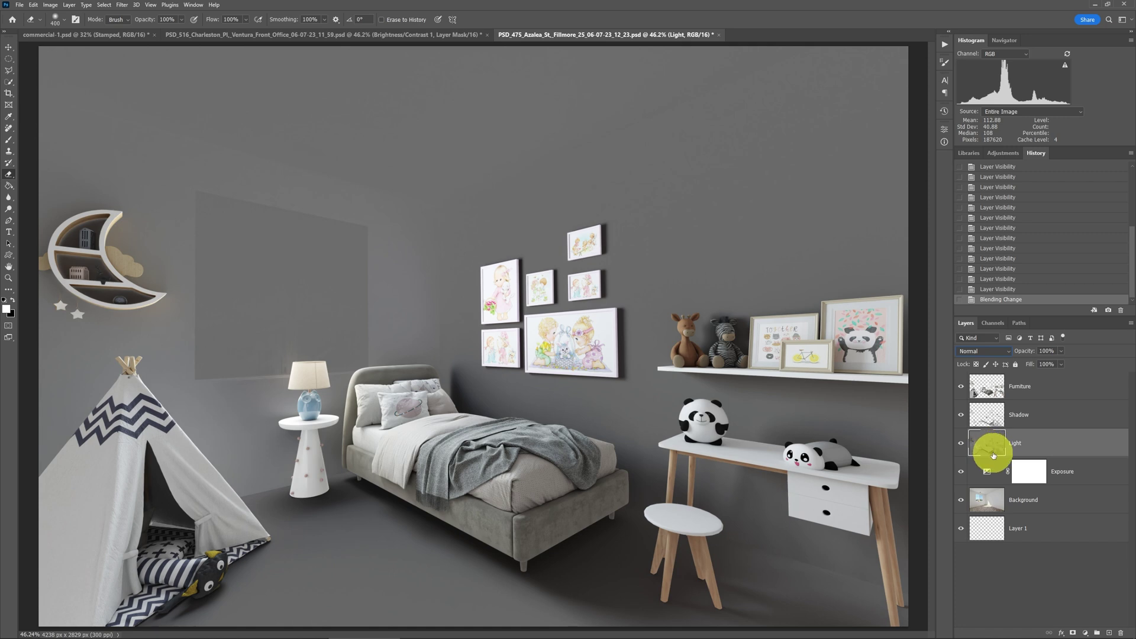
left_click(995, 289)
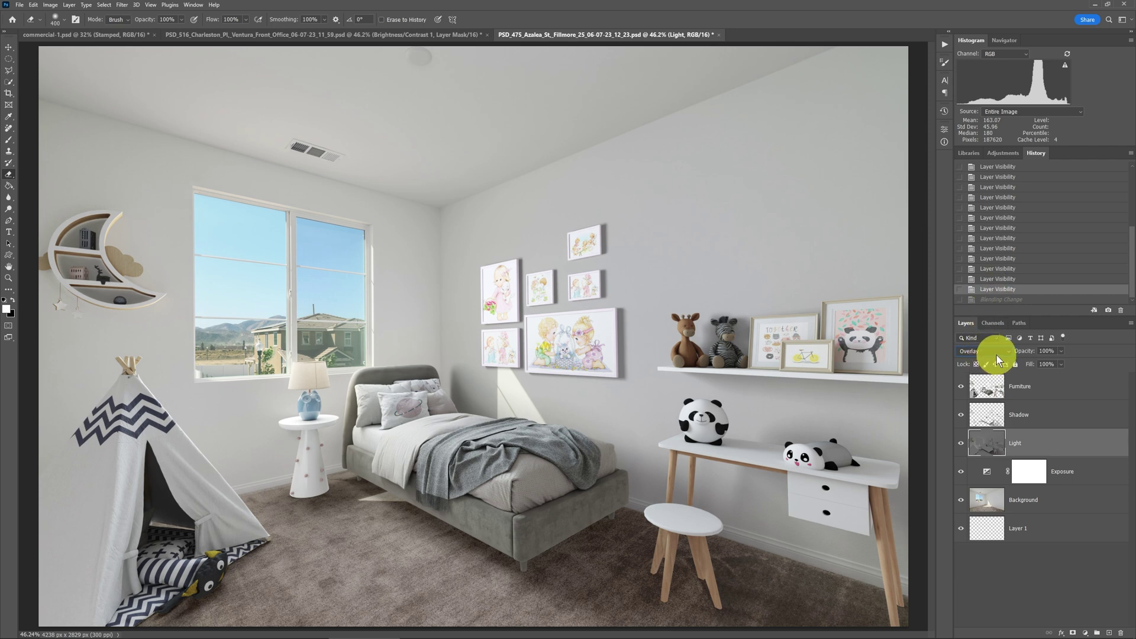
- Hide and re-show the Light and Exposure layers to compare the lighting
left_click(961, 442)
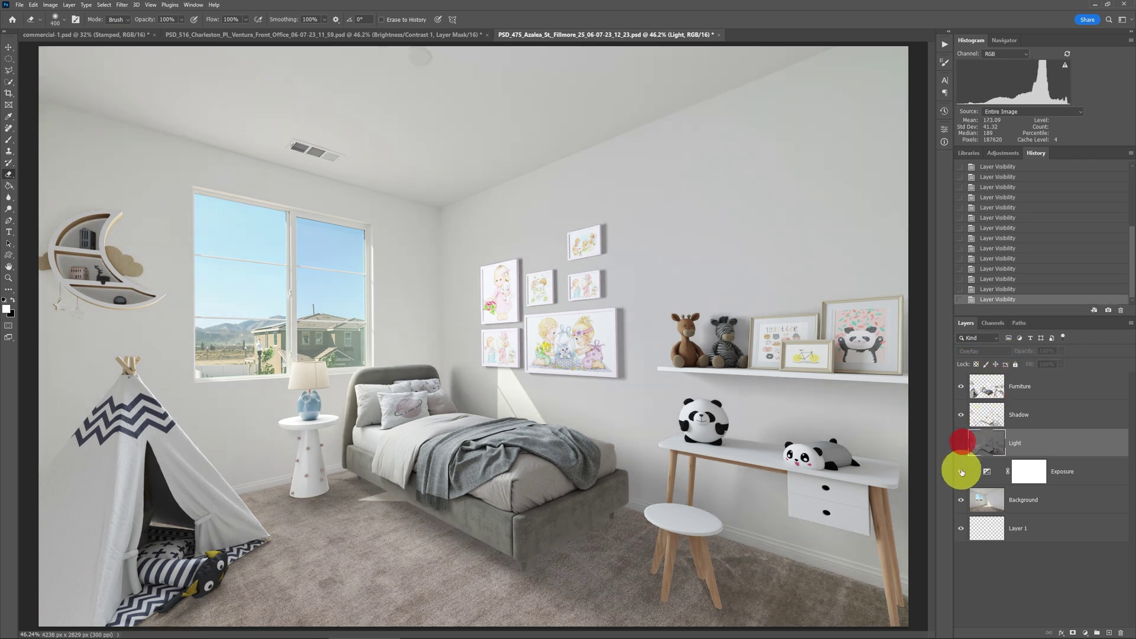
left_click(962, 472)
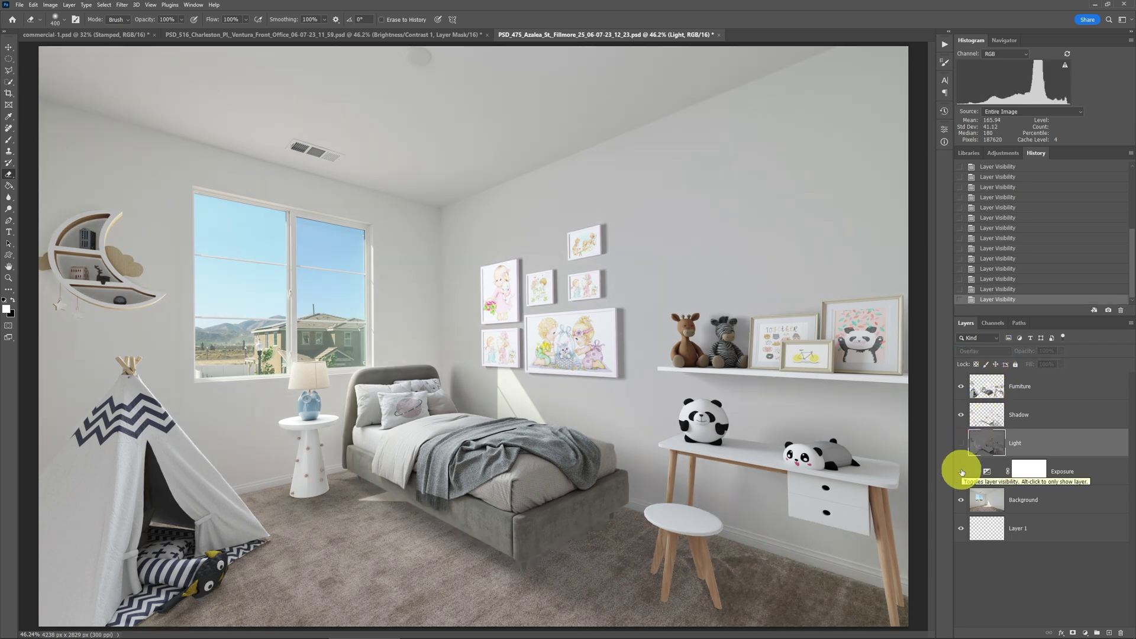
left_click(960, 442)
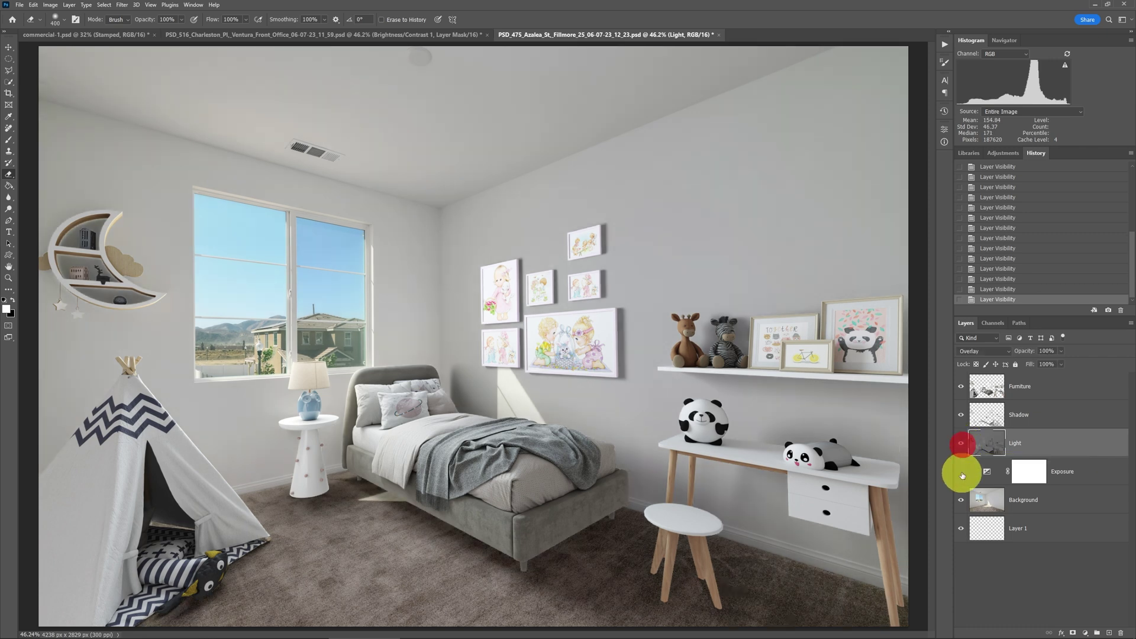
left_click(962, 473)
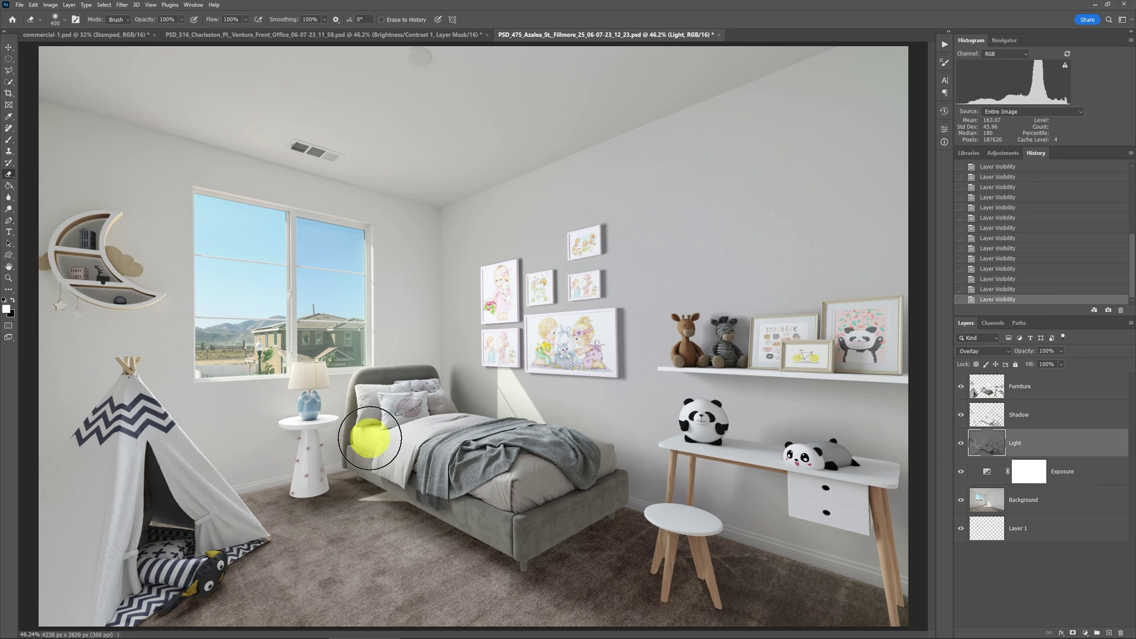
- Zoom to 100% on the carpet beside the bed and compare the empty room background
key("z")
left_click(385, 501)
left_click(384, 502)
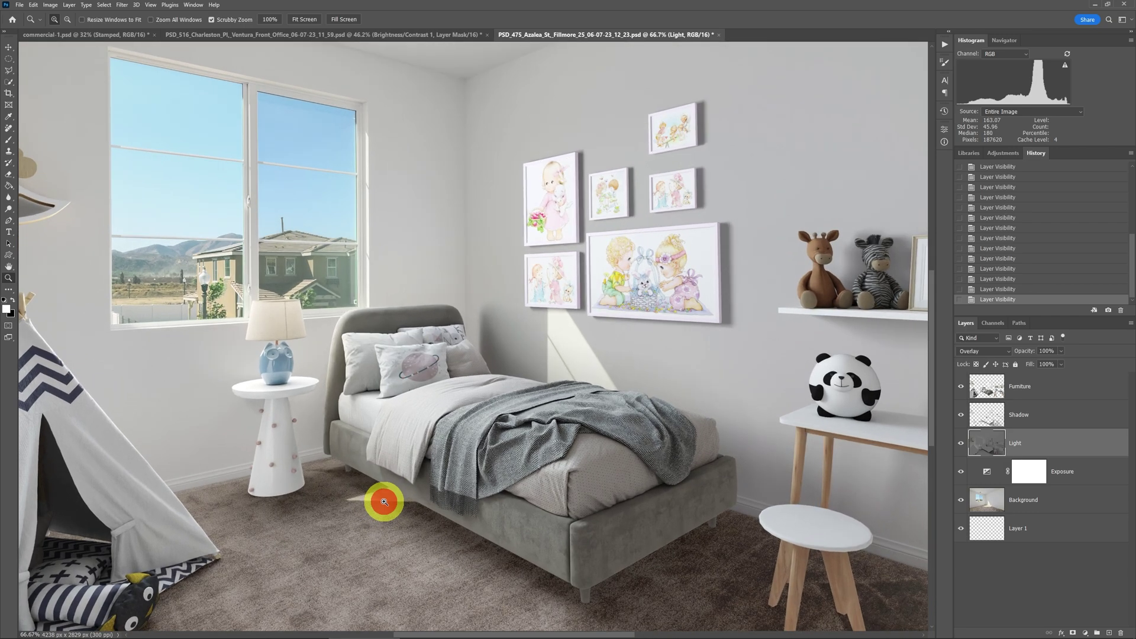
left_click(384, 502)
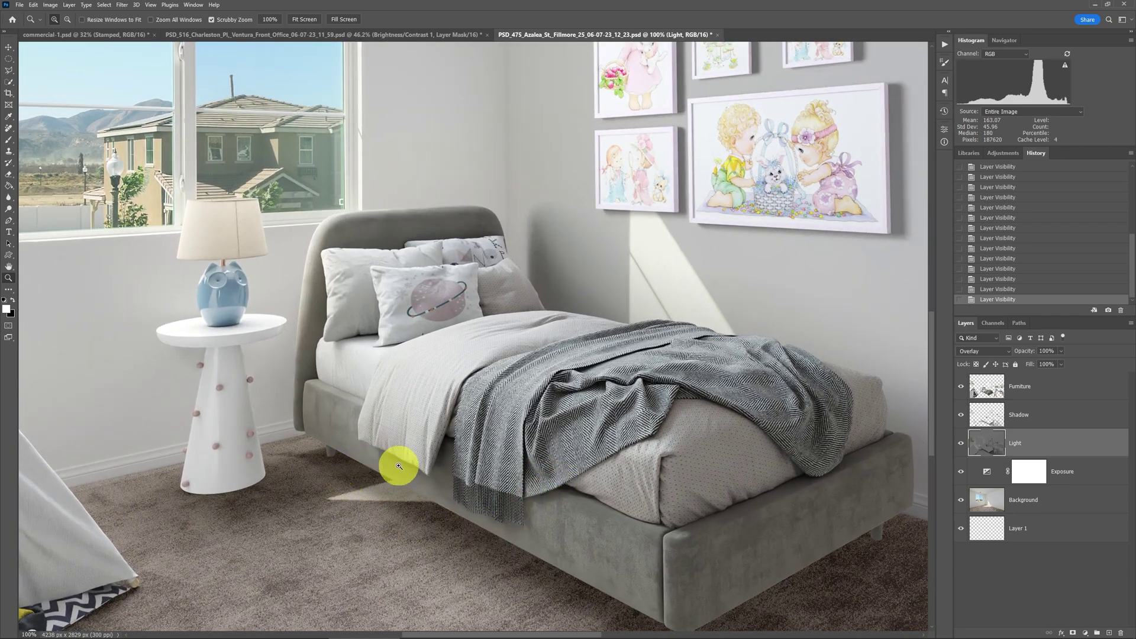
left_click(962, 502, "alt")
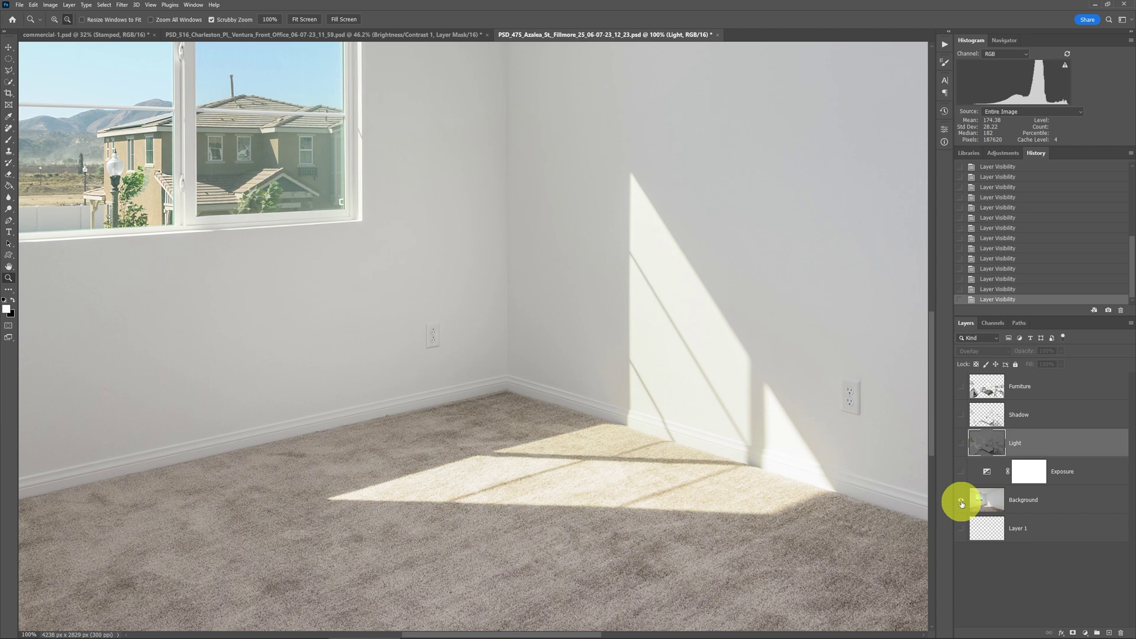
left_click(961, 502, "alt")
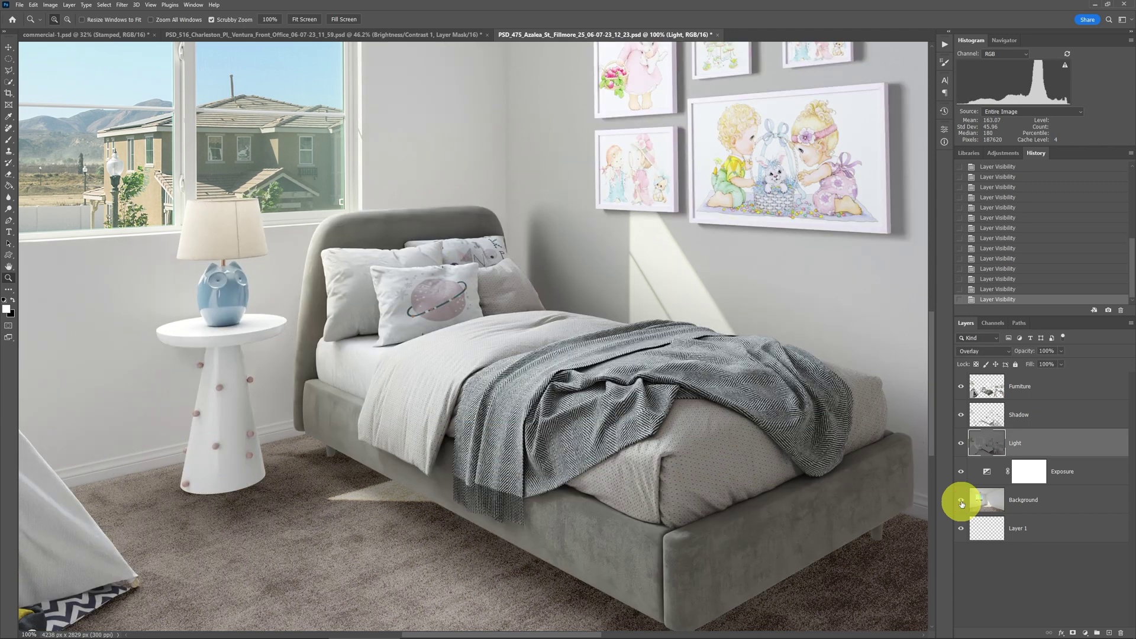
- Duplicate the Background layer with Ctrl+J and show only the Background copy
left_click(989, 504)
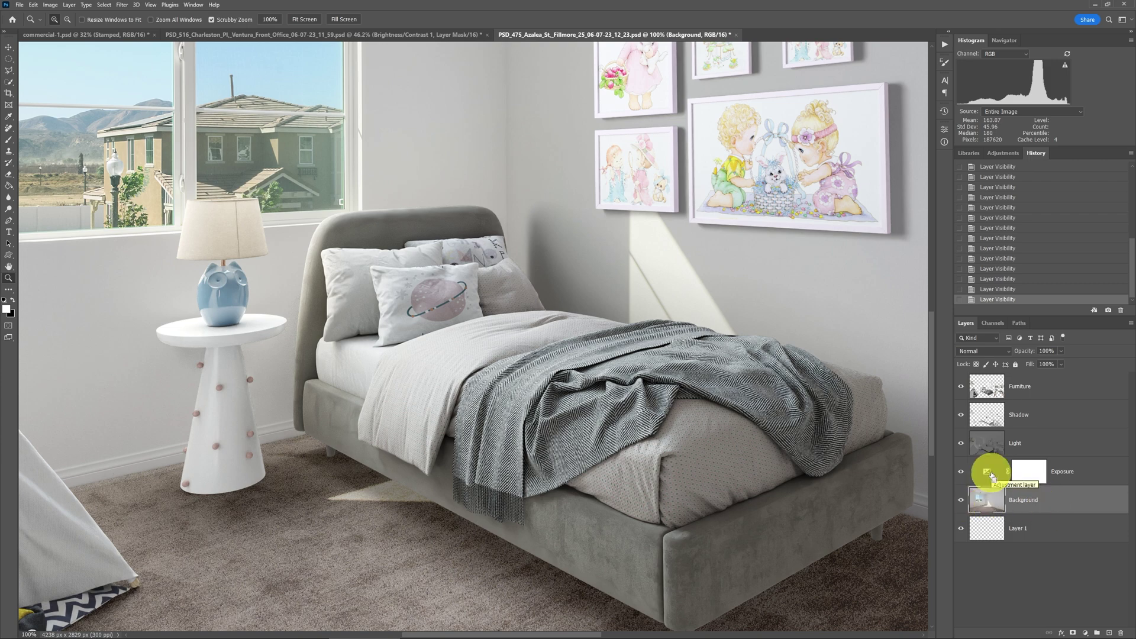
key("ctrl+j")
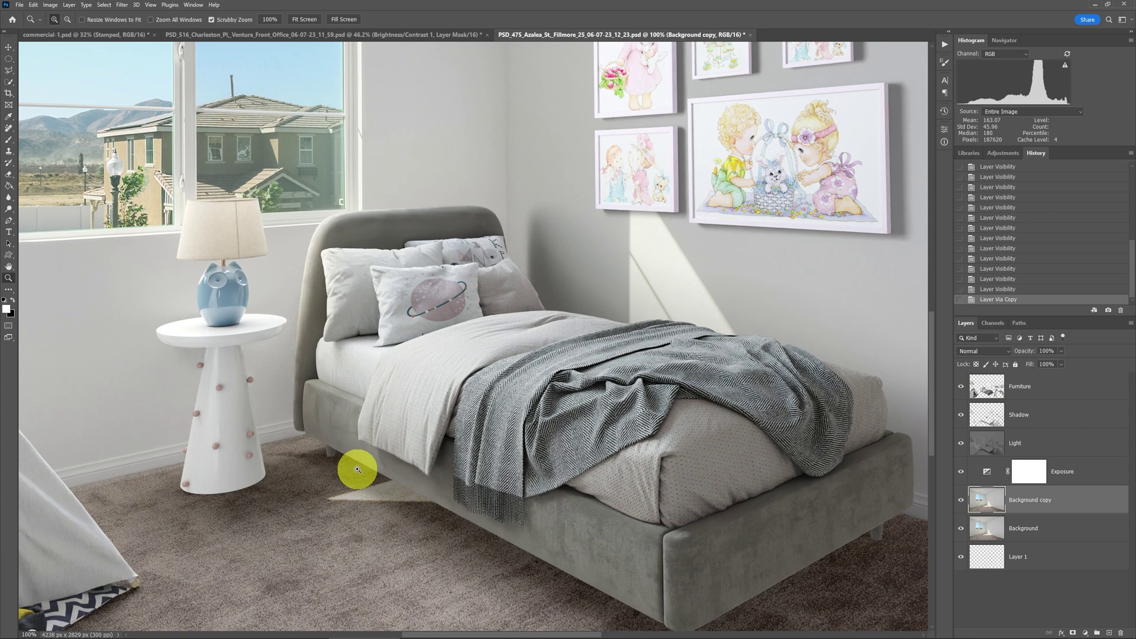
key("e")
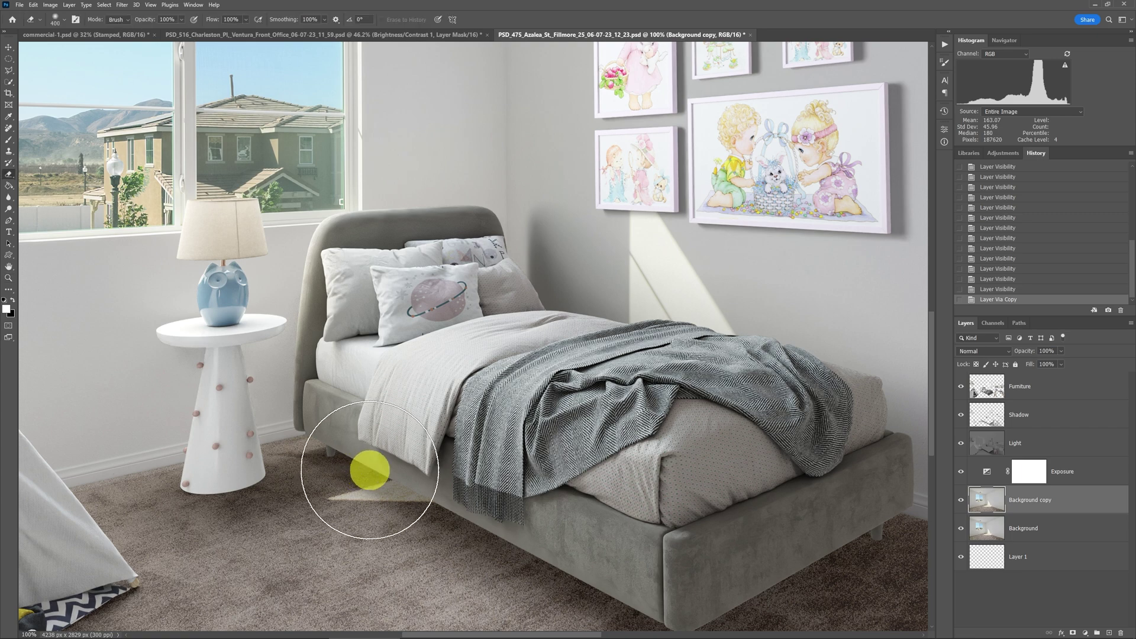
key("l")
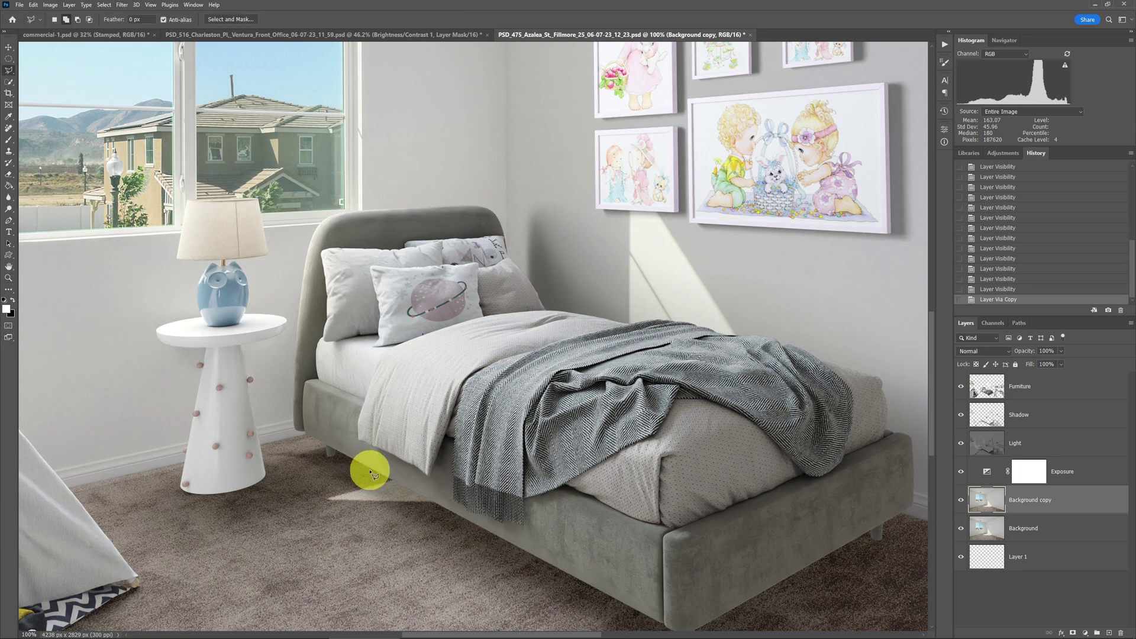
left_click(961, 502, "alt")
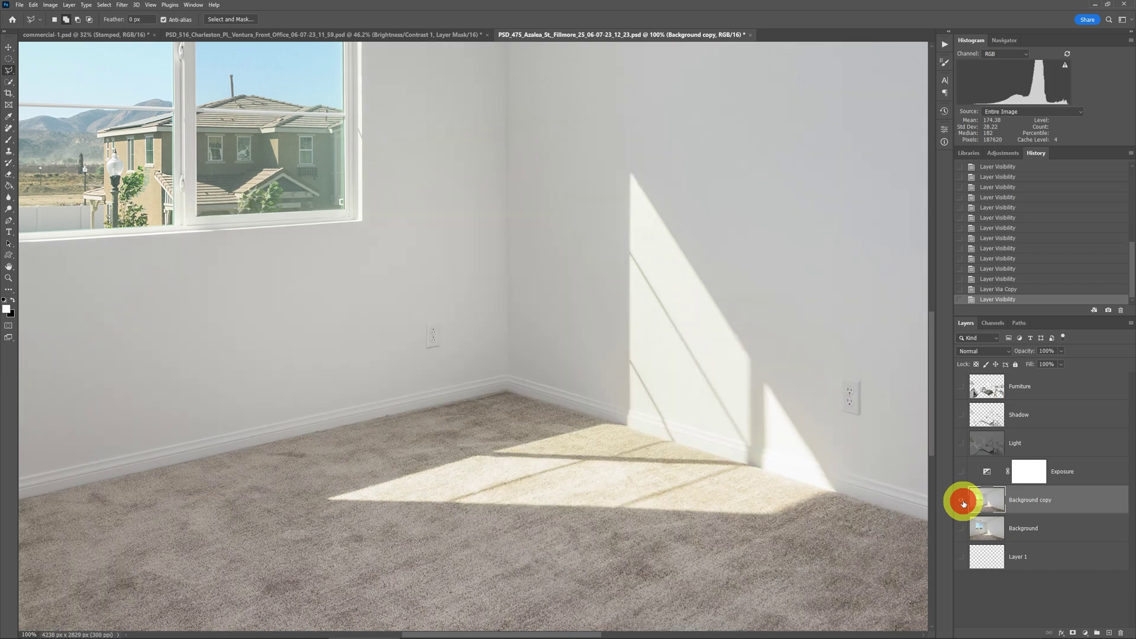
- Outline the sunlit carpet patch with a Polygonal Lasso selection
left_click(401, 460)
left_click(307, 488)
left_click(340, 530)
left_click(492, 540)
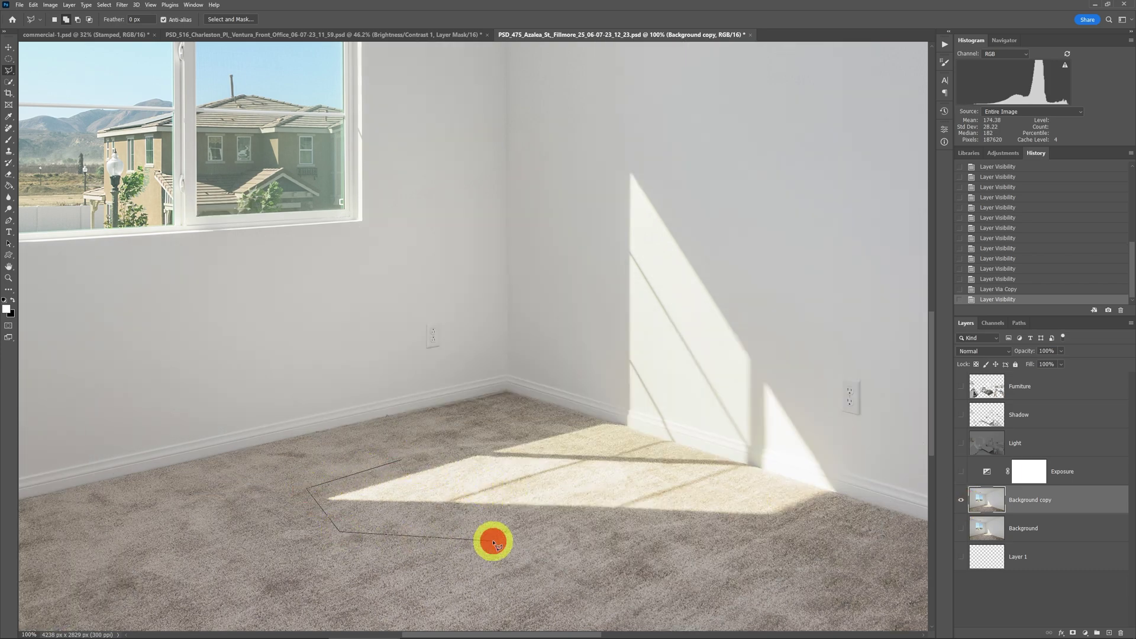
left_click(507, 447)
double_click(492, 441)
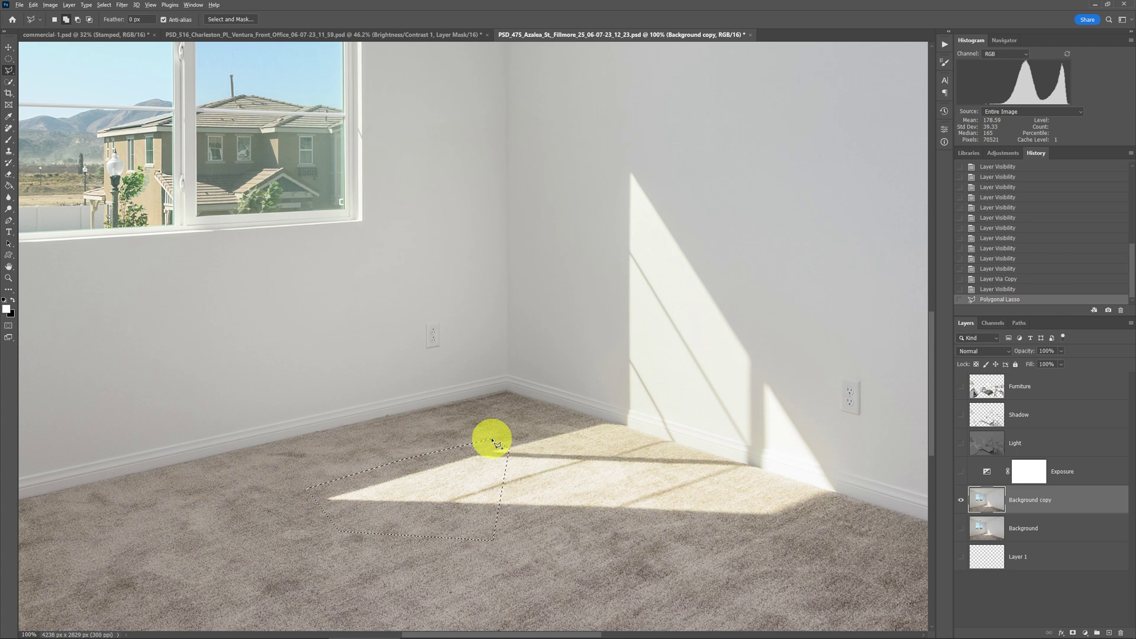
- Content-aware fill the selected sunbeam, deselect, and show all layers again
key("alt+e")
key("l")
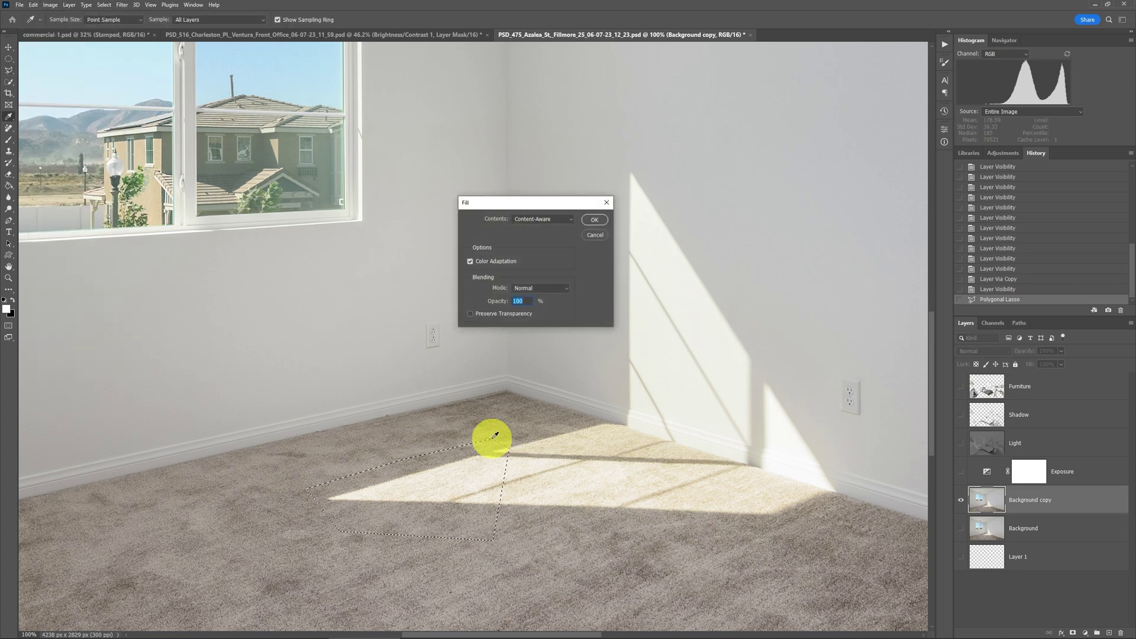
key("Return")
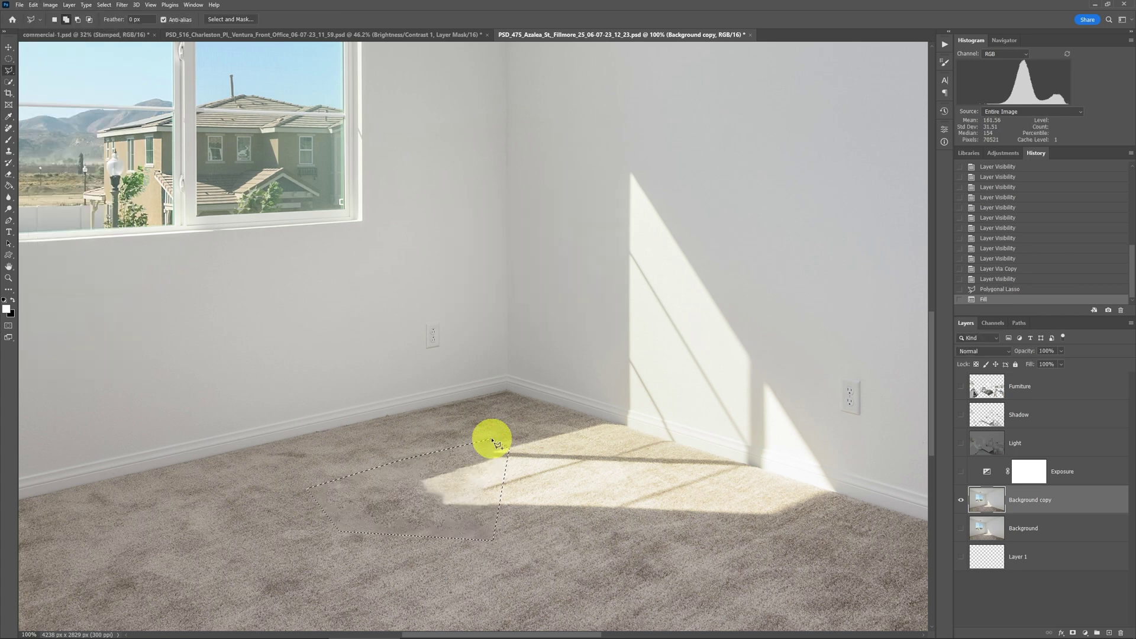
key("ctrl+d")
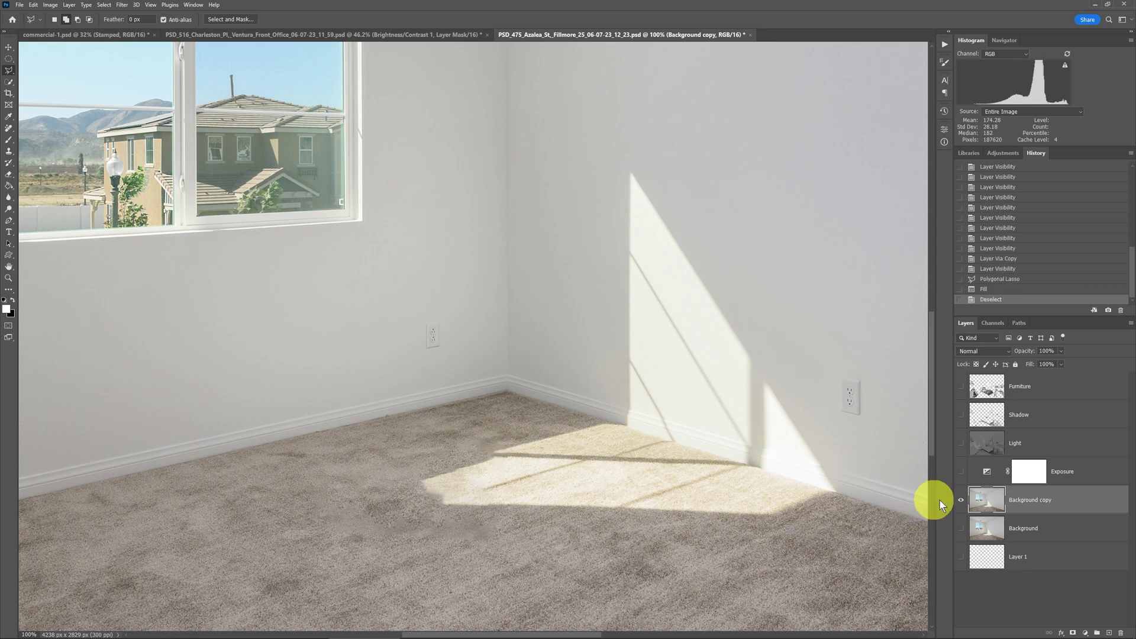
left_click(961, 500, "alt")
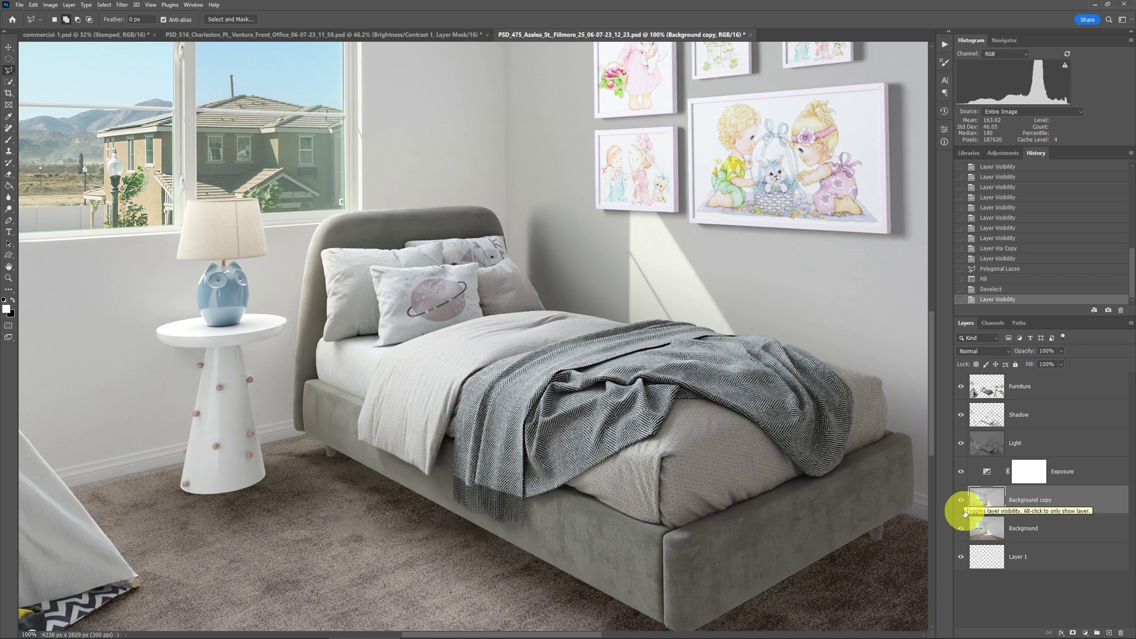
key("ctrl+0")
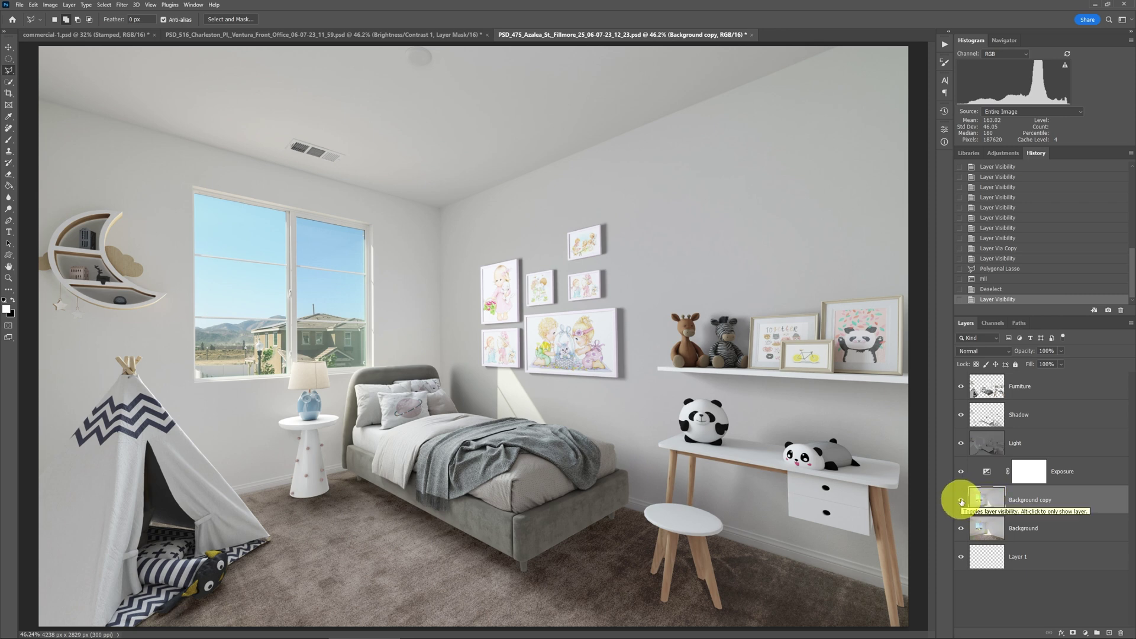
left_click(961, 501)
left_click(961, 501)
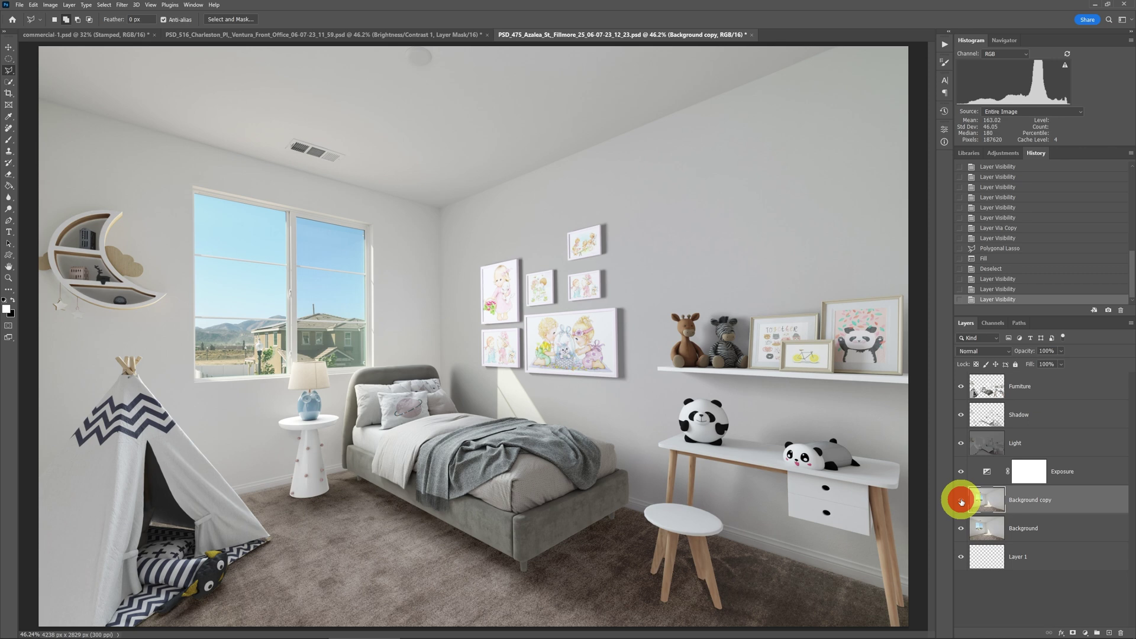
left_click(1004, 417)
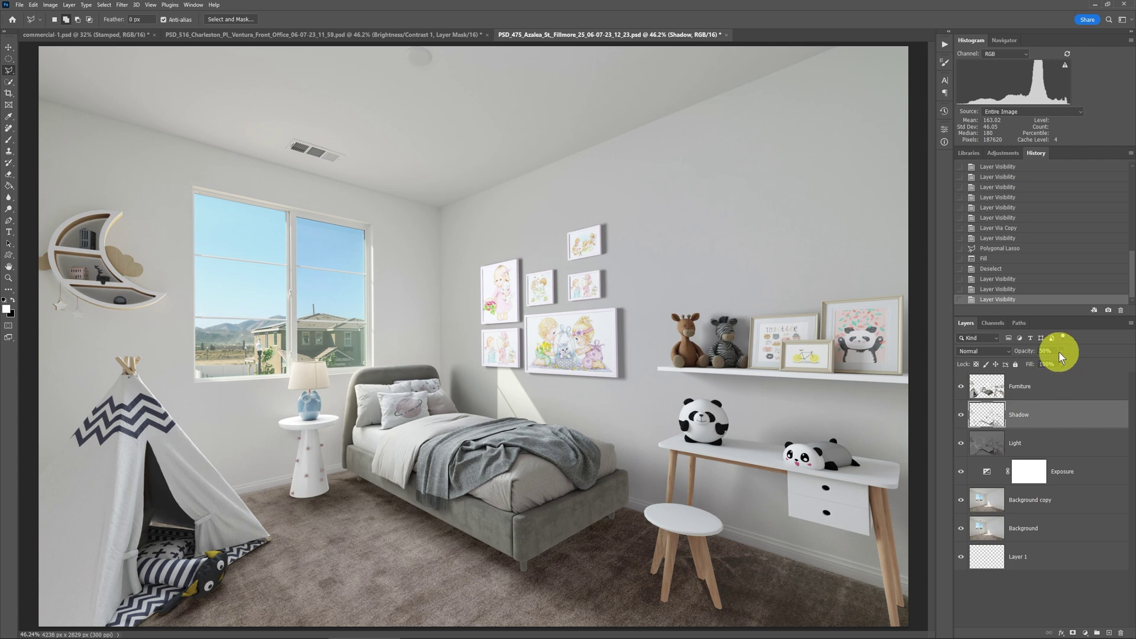
left_click_drag(1060, 360, 1088, 360)
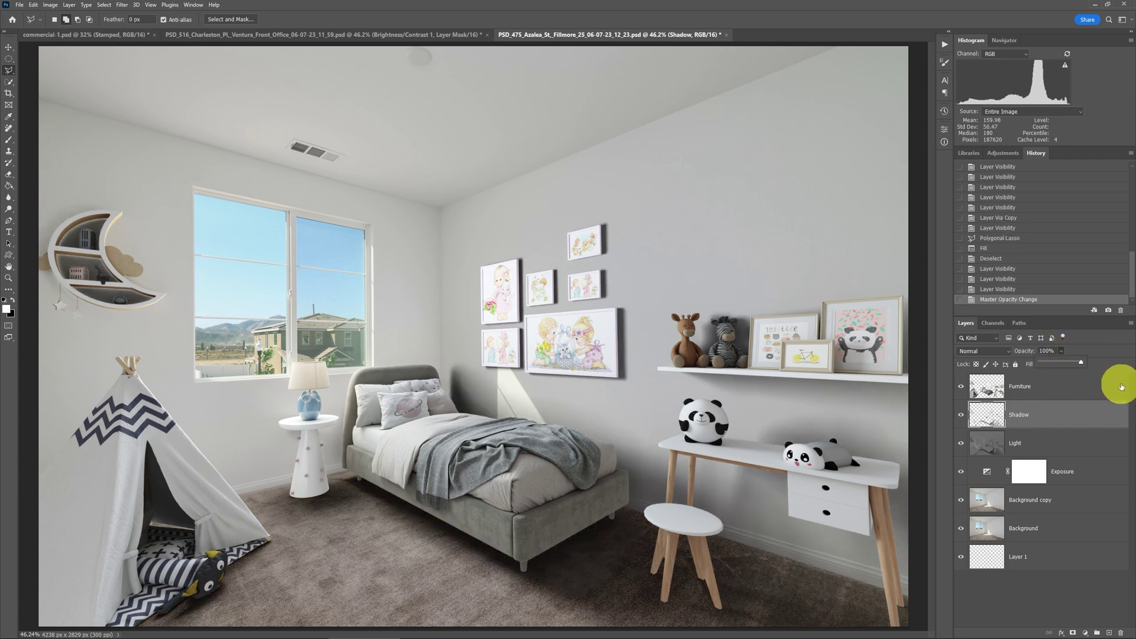
key("ctrl+z")
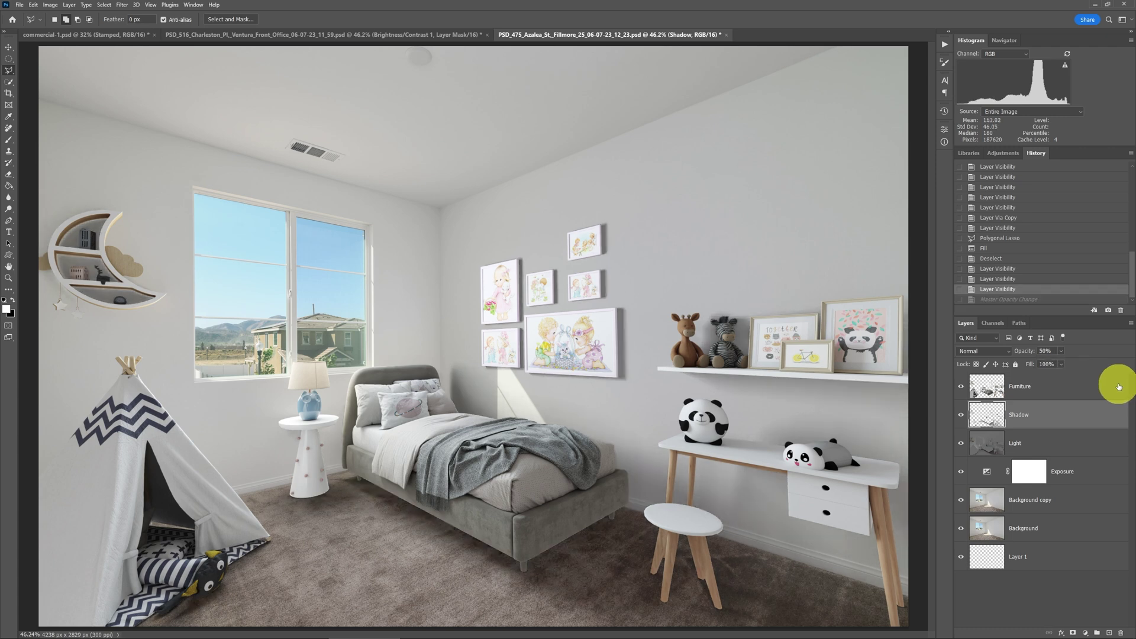
left_click(460, 401)
key("z")
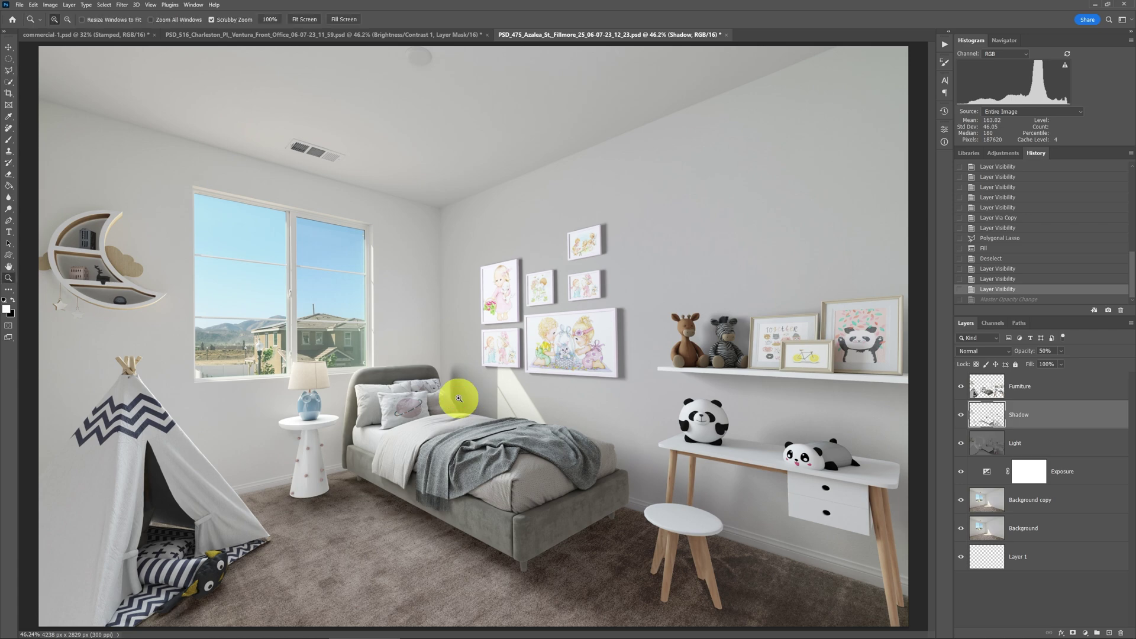
left_click(459, 400)
left_click(458, 398)
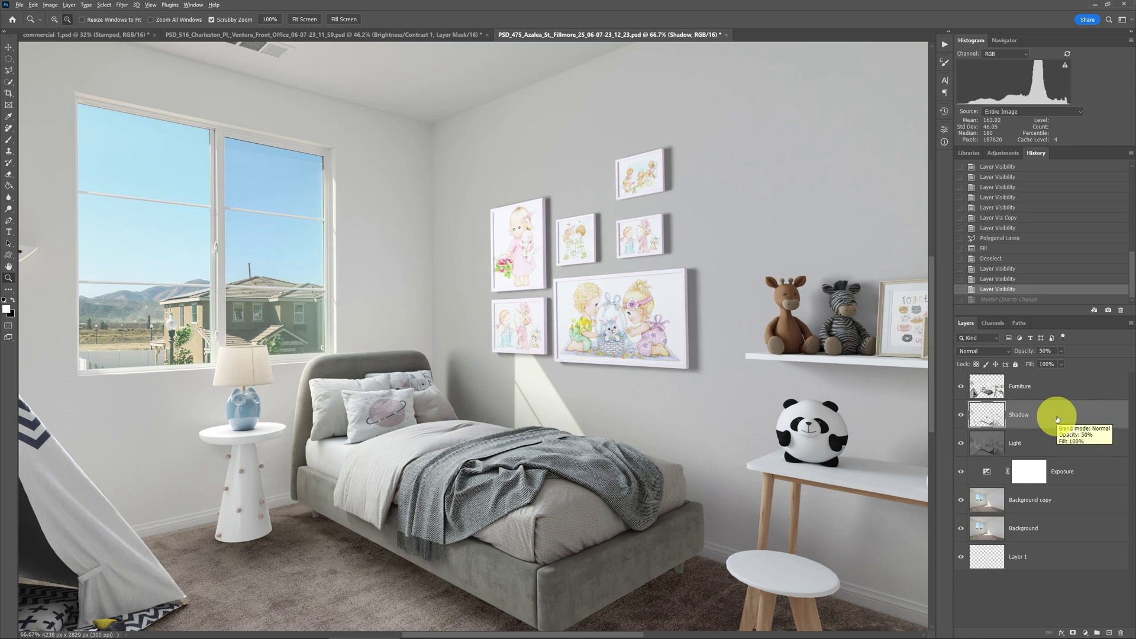
- Add a Reveal All mask to the Shadow layer and erase the shadow above the headboard
key("alt+l")
key("m")
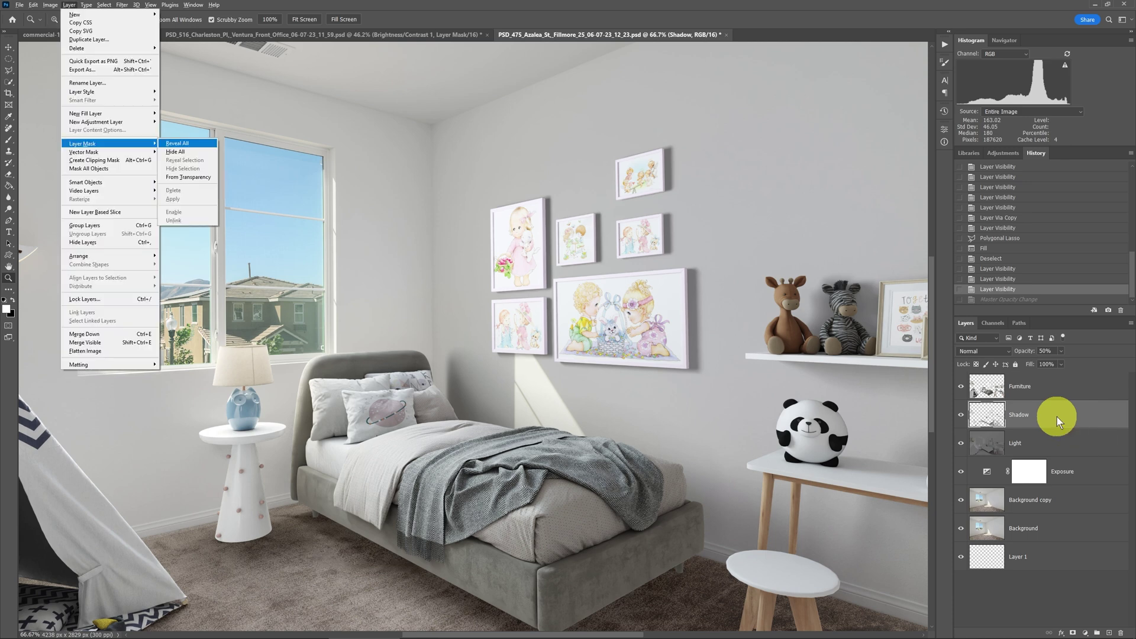
key("Return")
key("e")
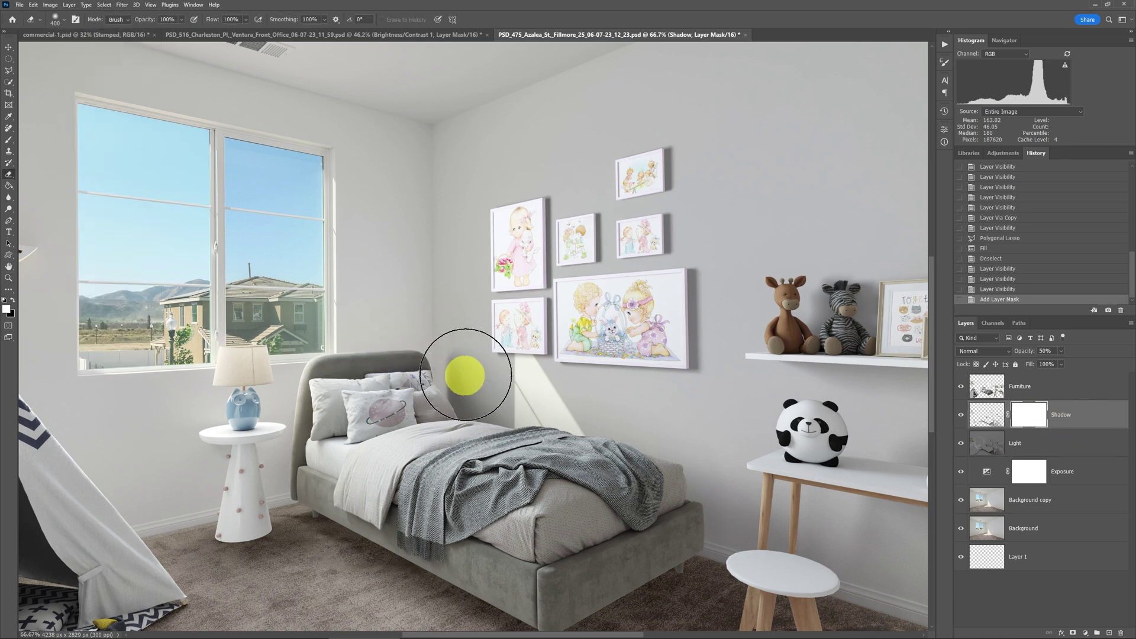
left_click(465, 379)
left_click(460, 383)
left_click(446, 353)
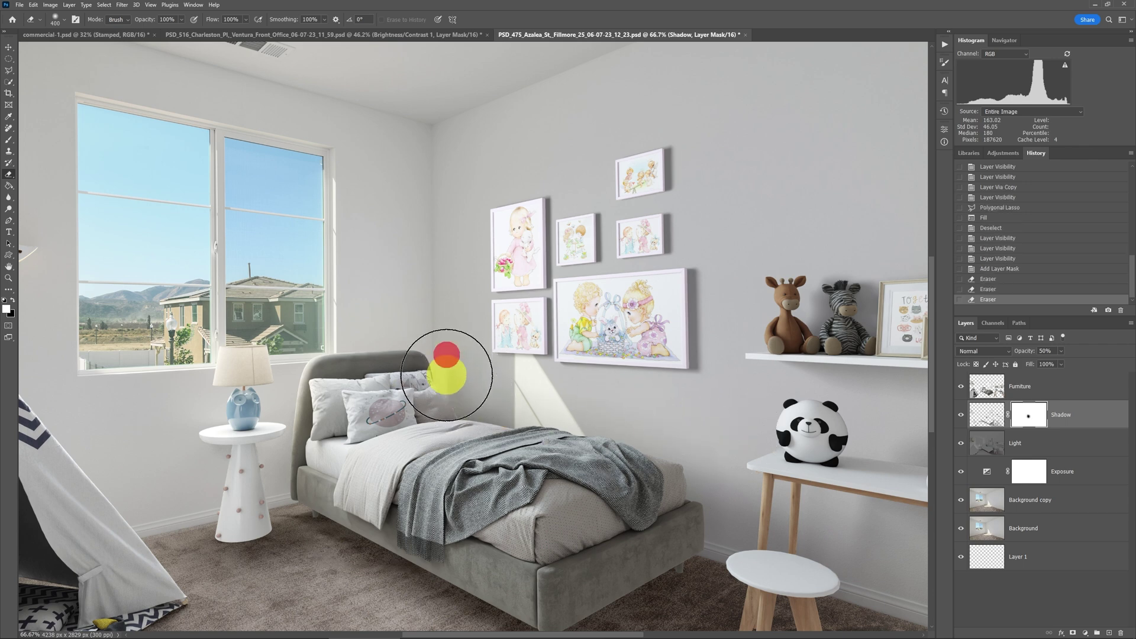
left_click(446, 378)
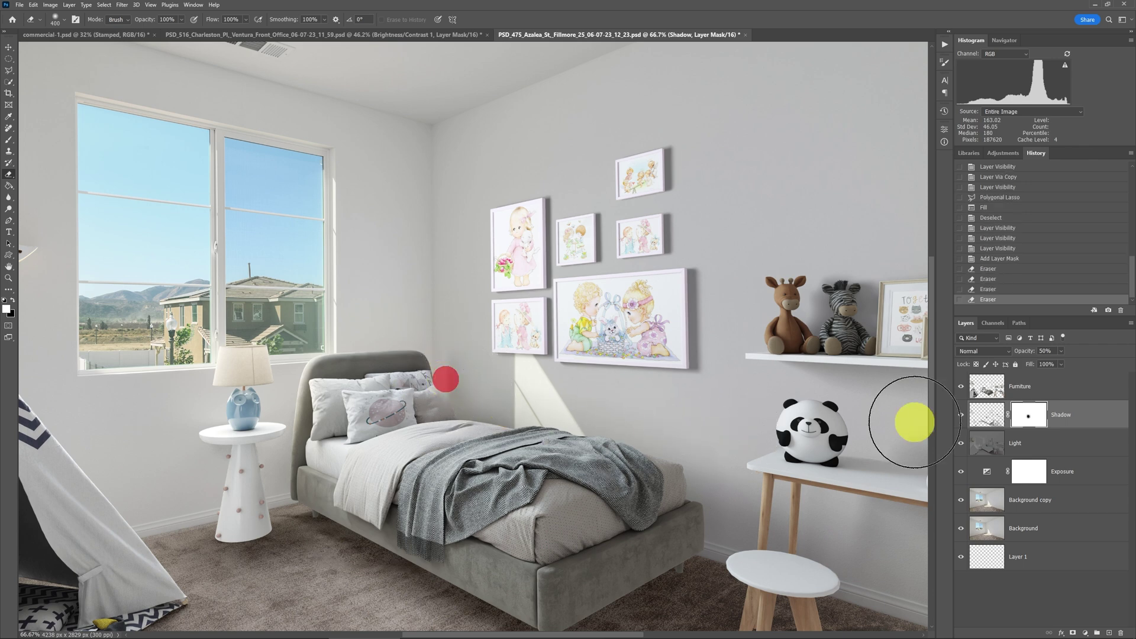
- Toggle the Shadow mask off and on to compare, then fit the room in view
left_click(1038, 419, "shift")
left_click(1038, 420, "shift")
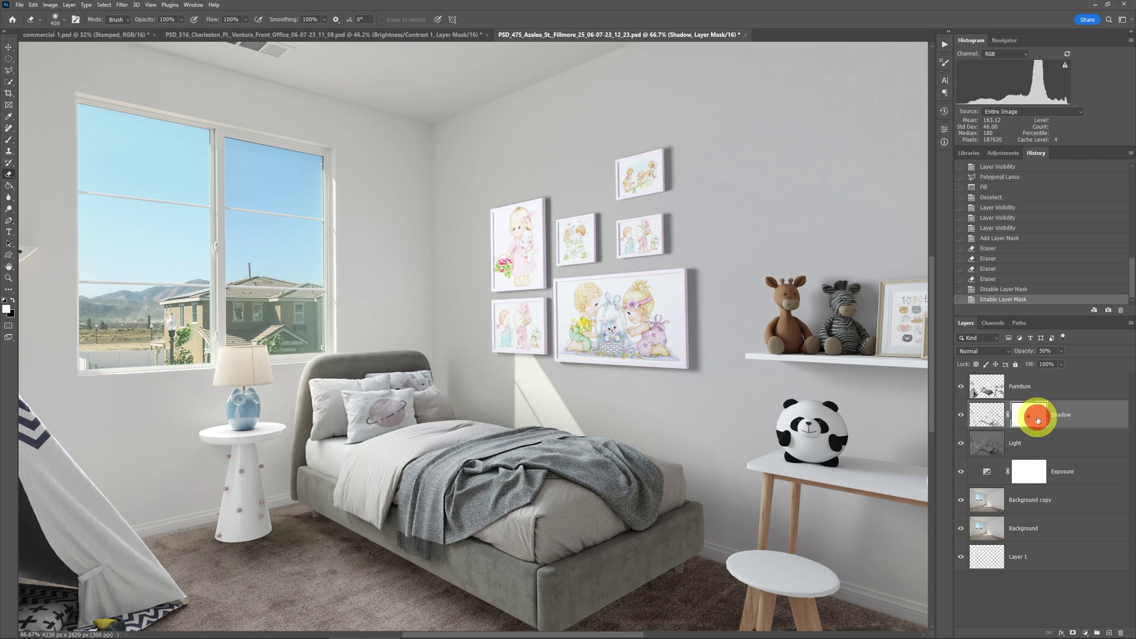
key("ctrl+0")
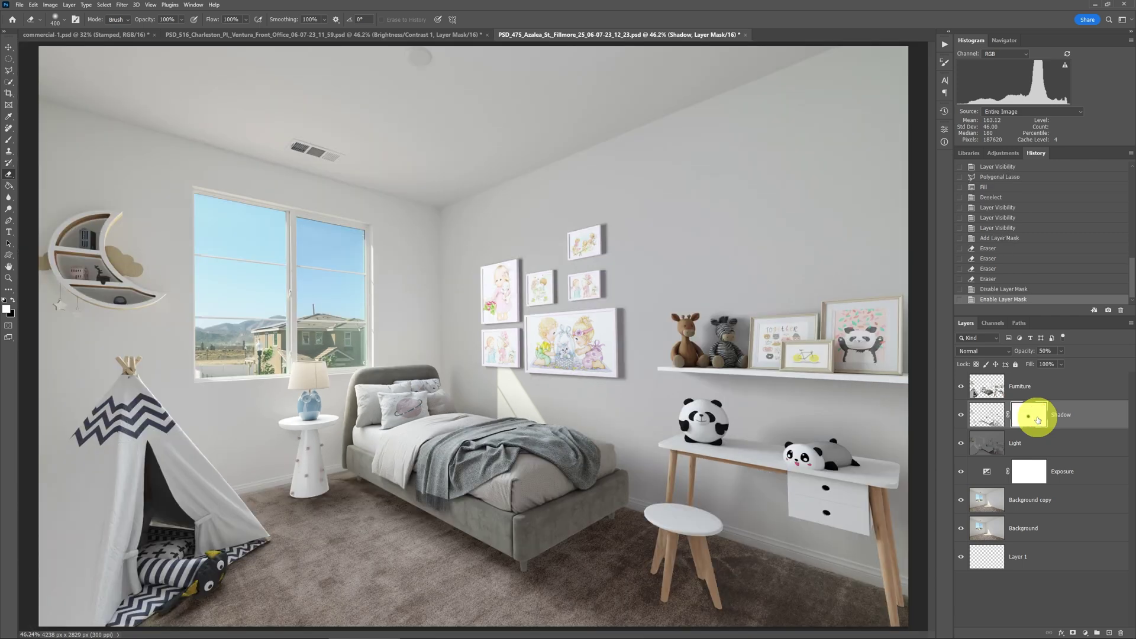